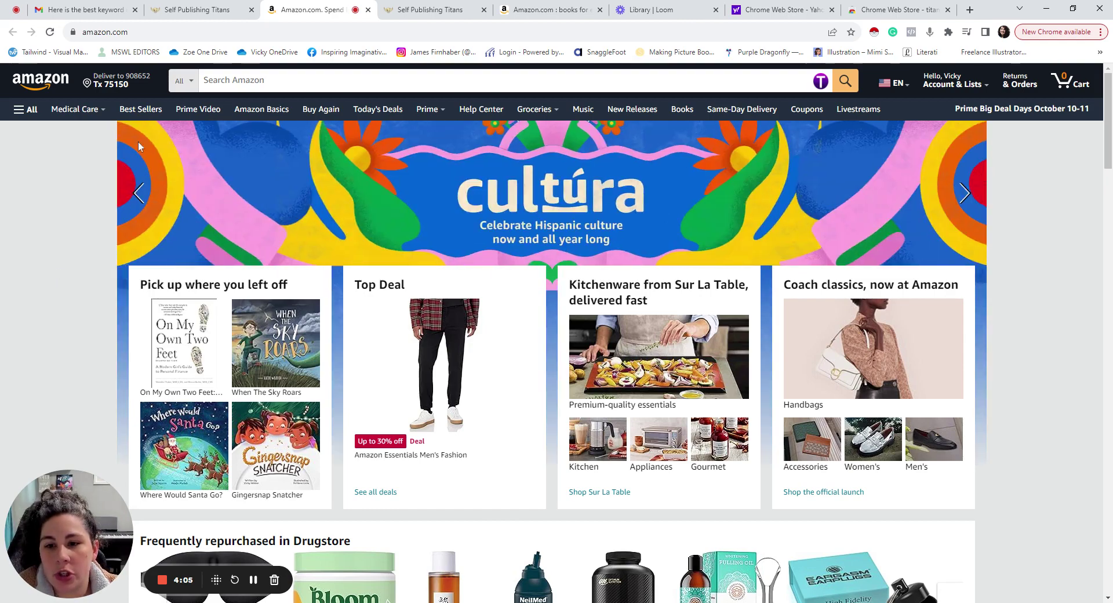
Step: Enter "children's music books" as the Amazon search phrase and load the Titans Pro keyword data for its suggestions
{"action": "left_click", "coordinate": [231, 78]}
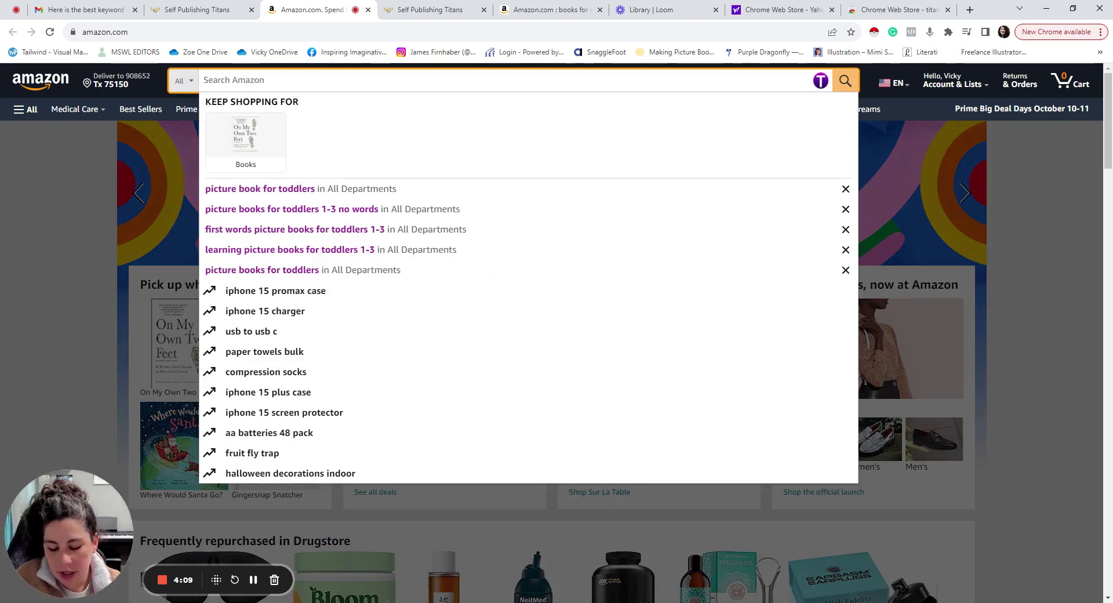
{"action": "type", "text": "children's mu"}
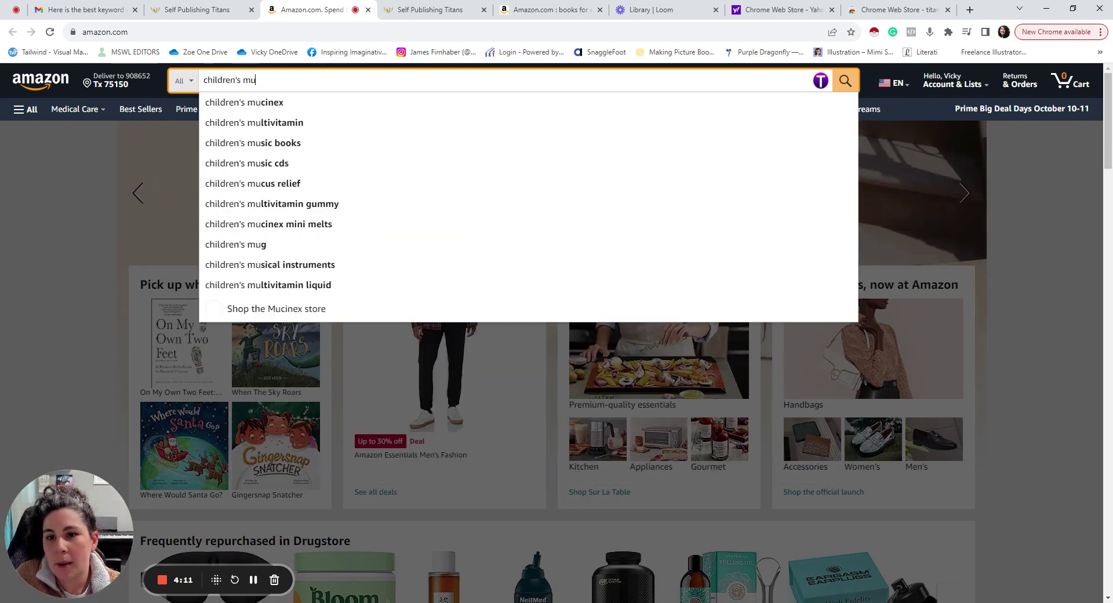
{"action": "type", "text": "sic books"}
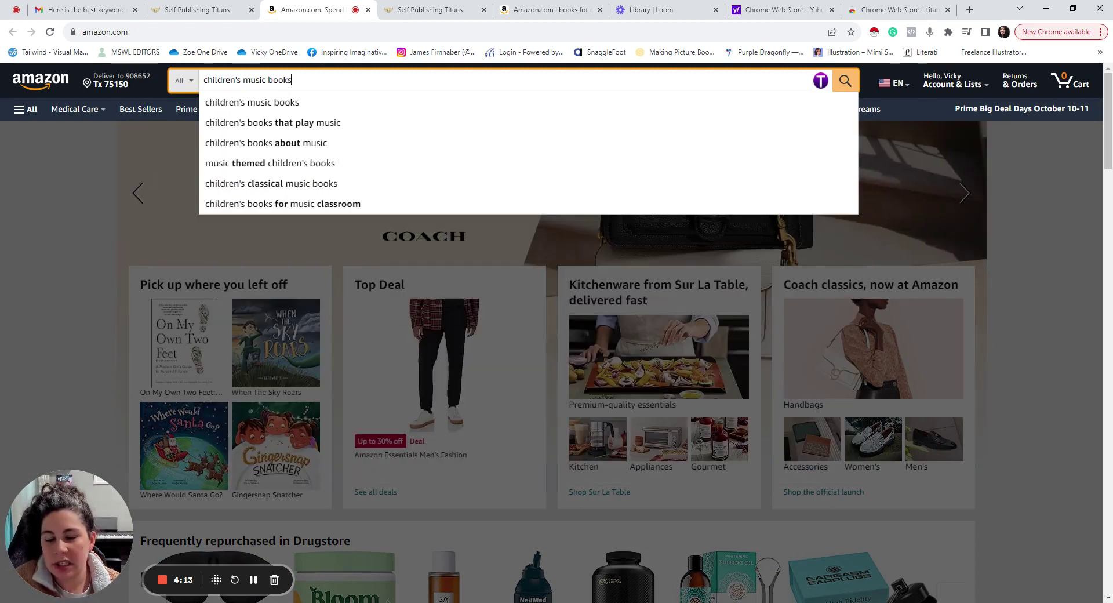
{"action": "key", "text": "Return"}
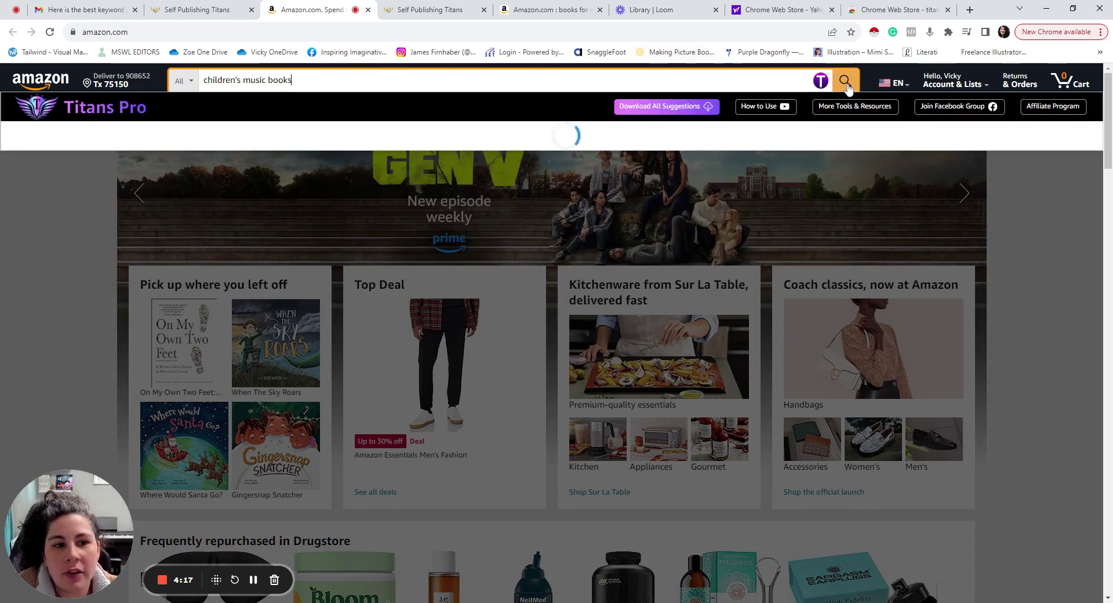
{"action": "left_click", "coordinate": [820, 83]}
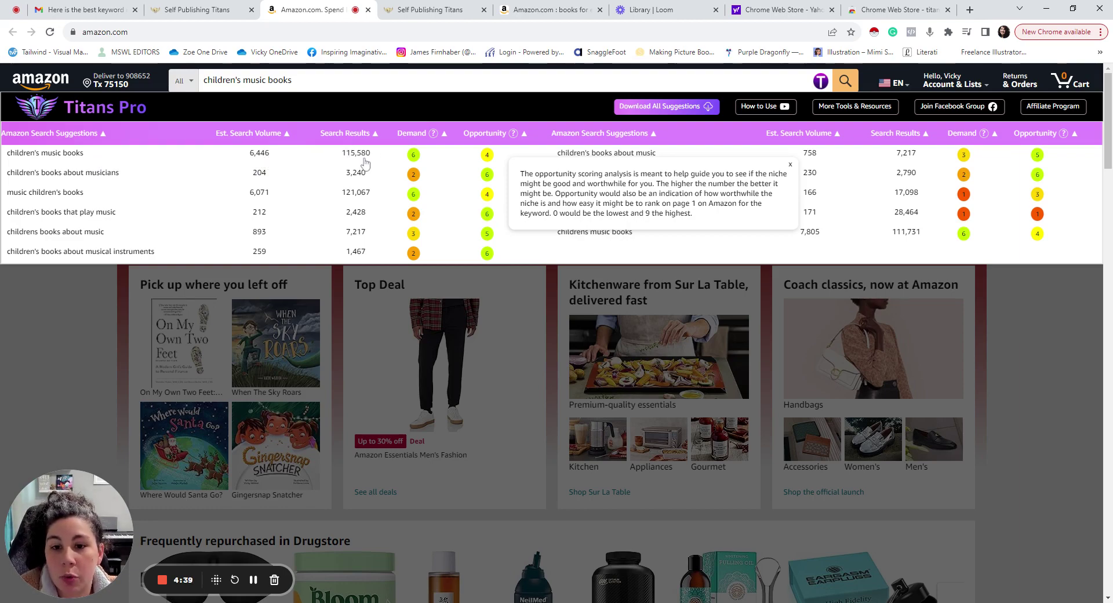
Step: Read the Titans Pro explanations of the Demand and Opportunity scores for the keyword suggestions and dismiss them
{"action": "left_click", "coordinate": [435, 138]}
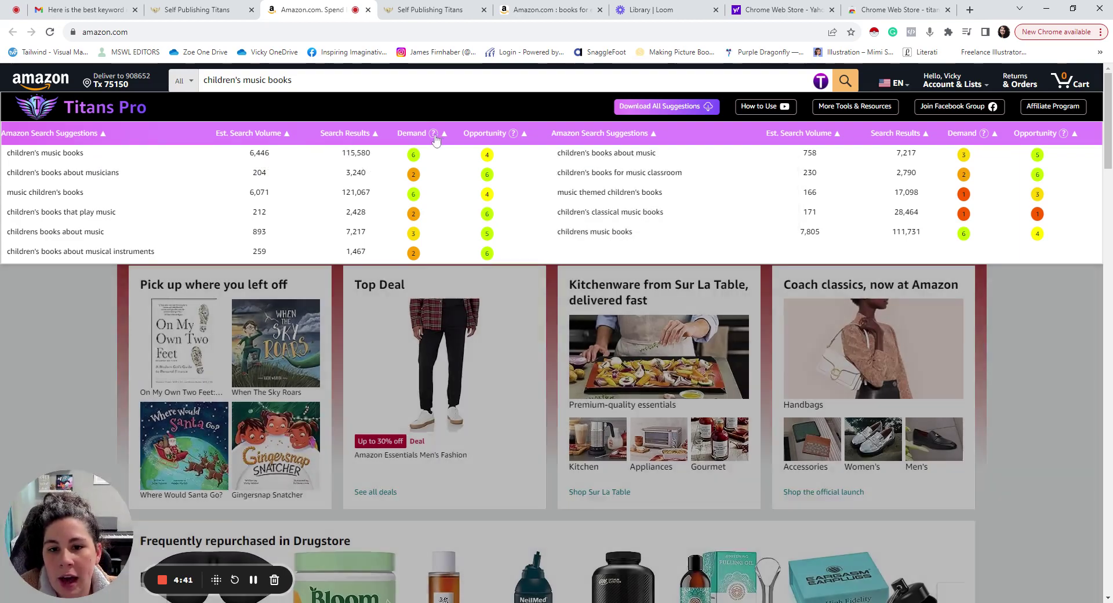
{"action": "left_click", "coordinate": [434, 136]}
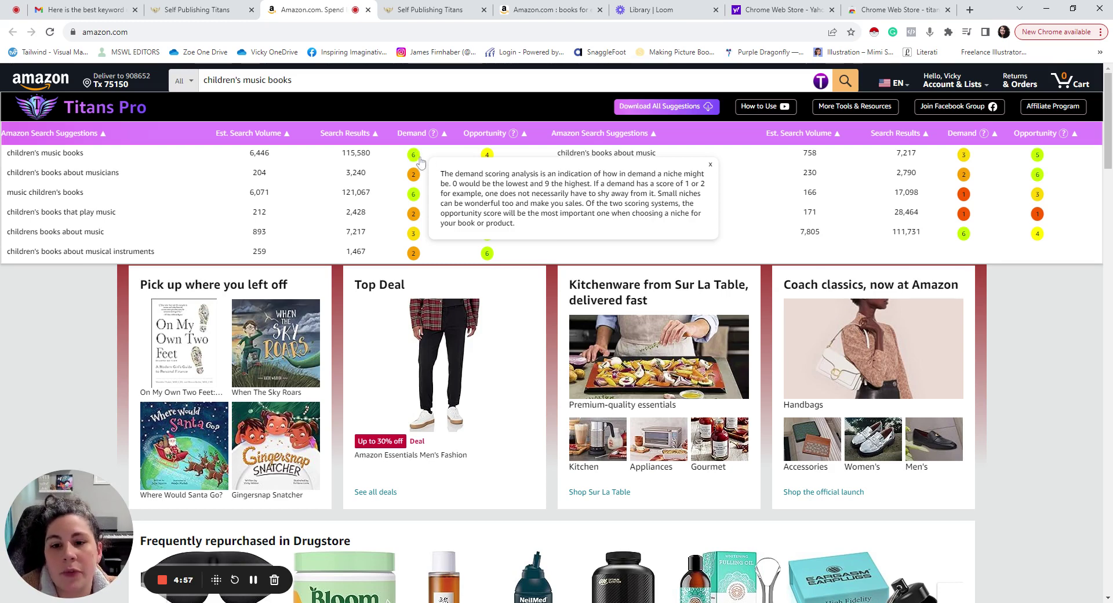
{"action": "left_click", "coordinate": [527, 151]}
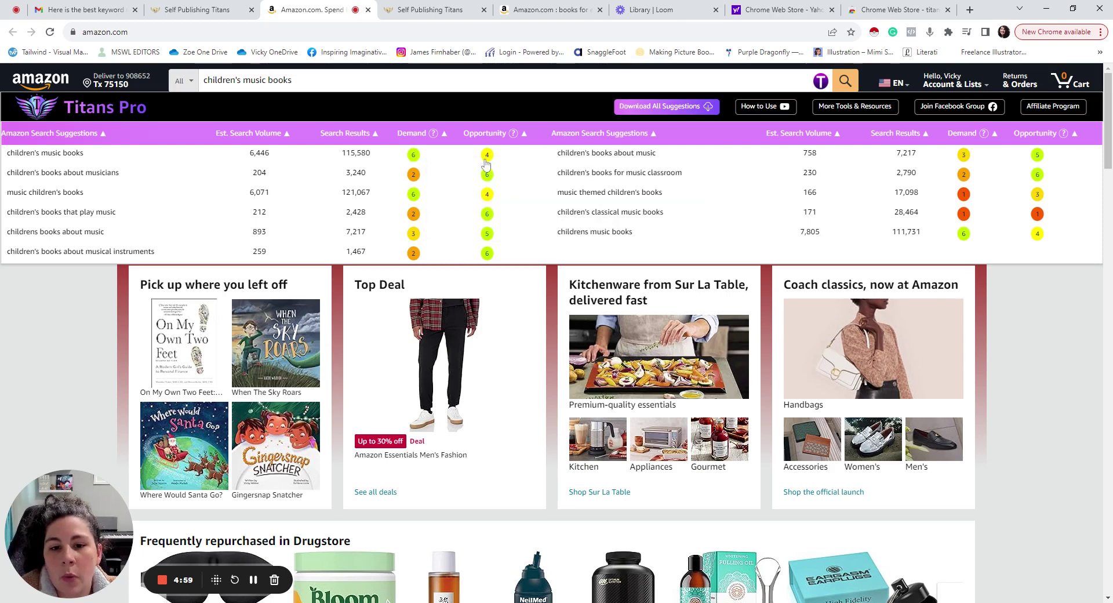
{"action": "left_click", "coordinate": [513, 134]}
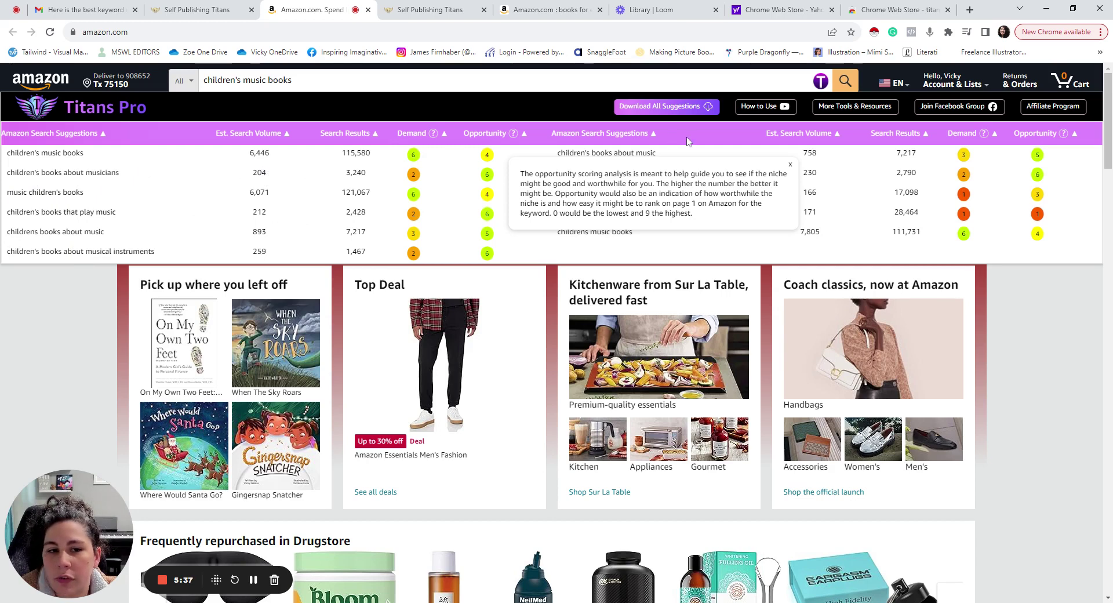
{"action": "left_click", "coordinate": [790, 164]}
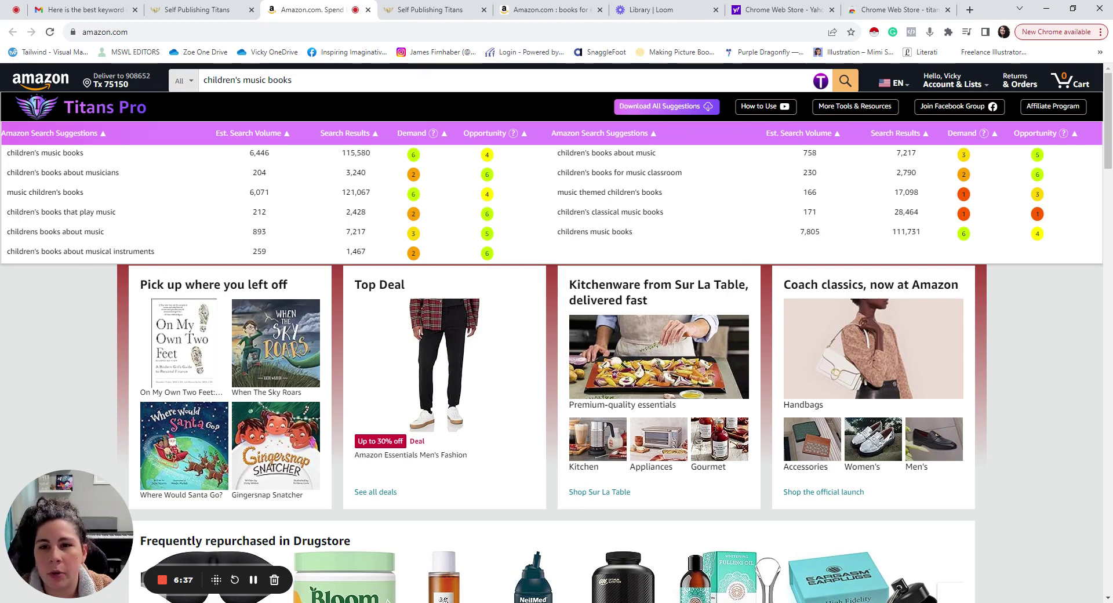
Step: Run the "children's music books" search and read the Titans Quick View explanations of Demand and Exact Match
{"action": "key", "text": "Return"}
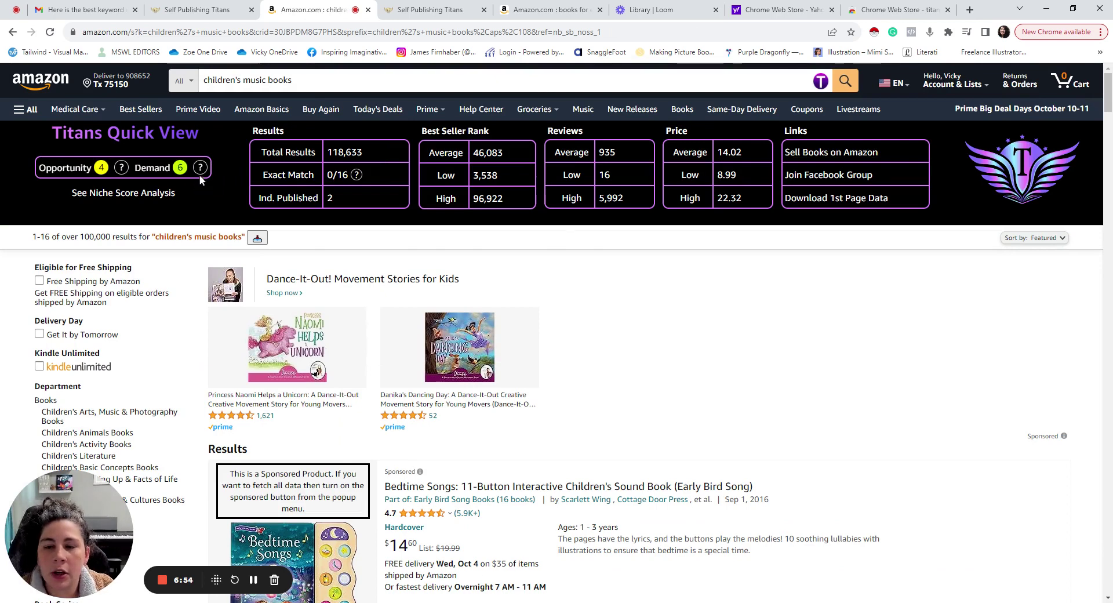
{"action": "left_click", "coordinate": [199, 172]}
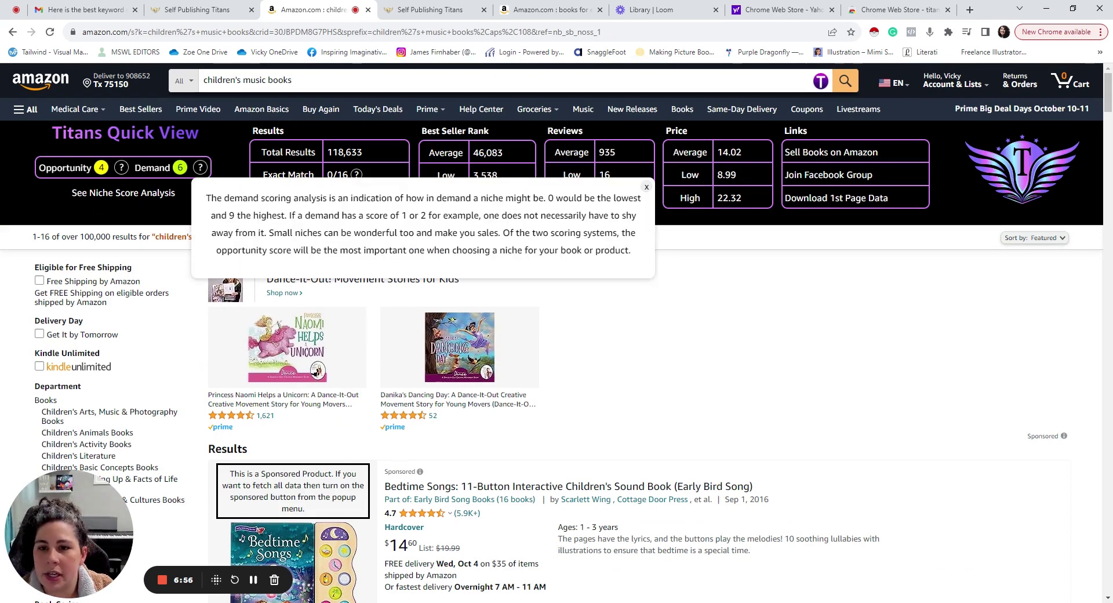
{"action": "left_click", "coordinate": [226, 137]}
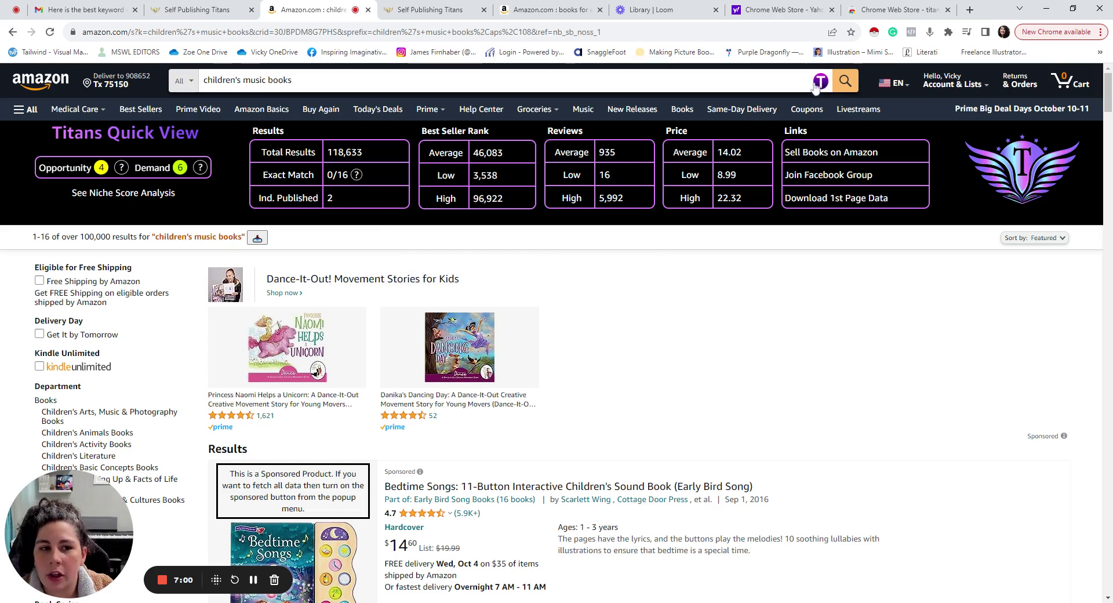
{"action": "left_click", "coordinate": [200, 167]}
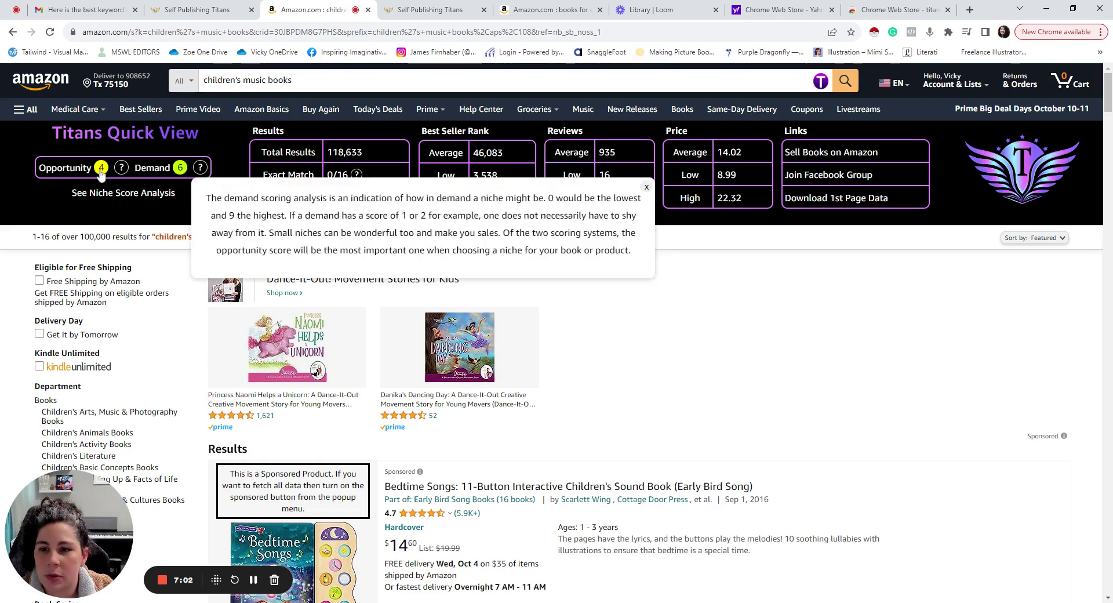
{"action": "left_click", "coordinate": [236, 155]}
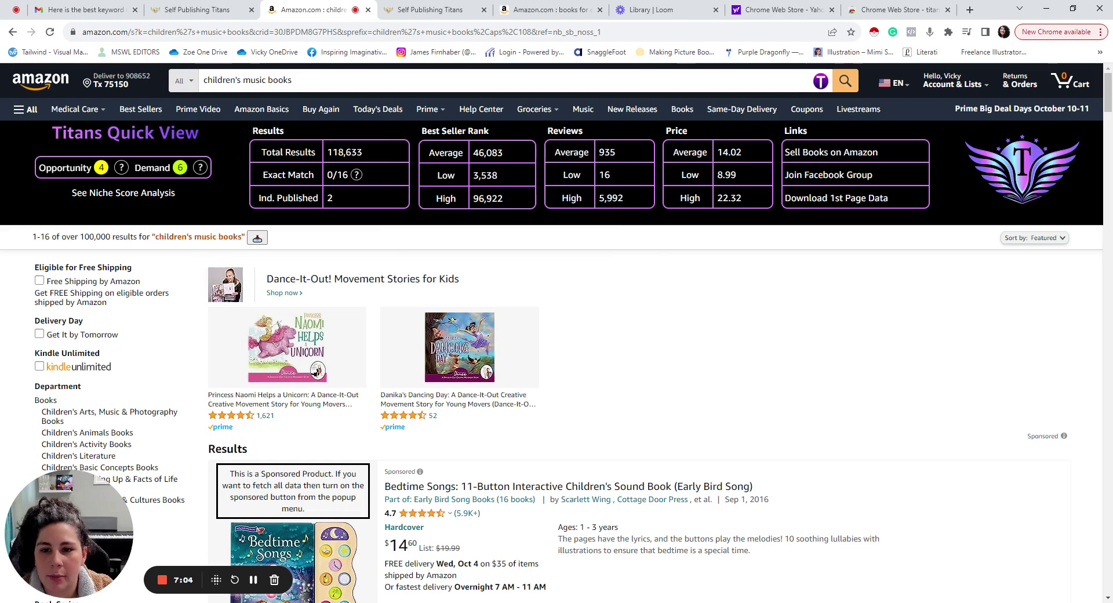
{"action": "left_click", "coordinate": [356, 175]}
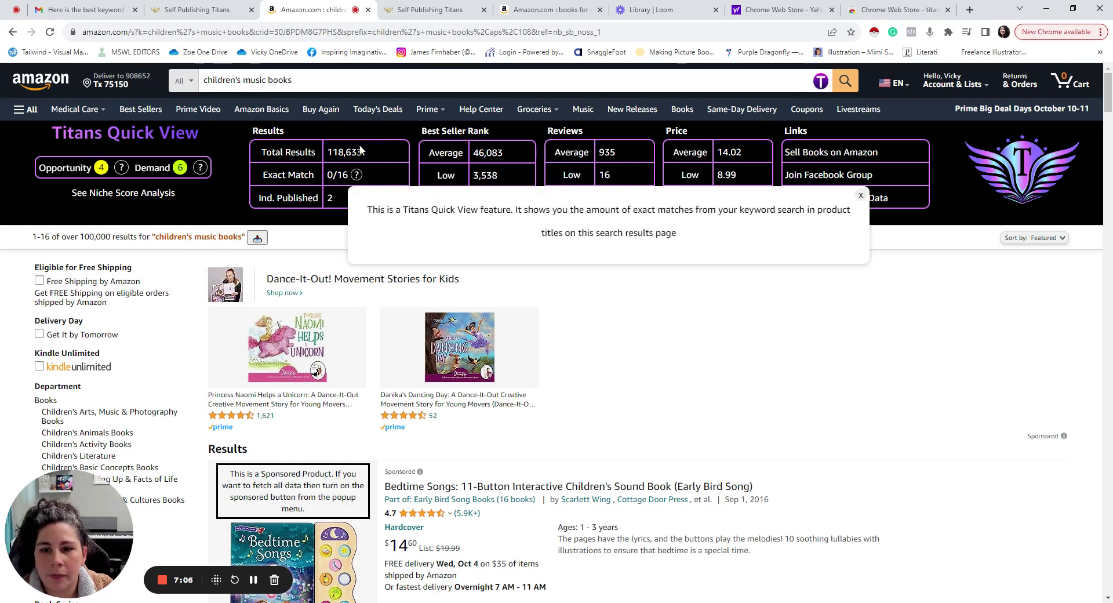
{"action": "left_click", "coordinate": [232, 181]}
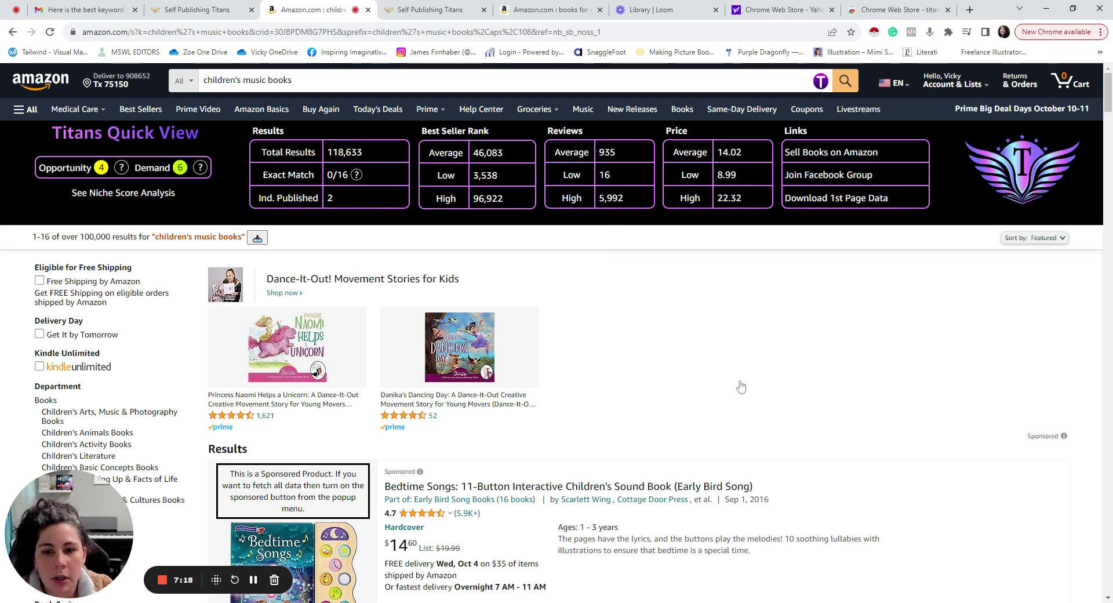
Step: Examine the Titans notes on the sponsored results and the best-seller rank details of "The Note Who Faced the Music"
{"action": "scroll", "coordinate": [715, 347], "scroll_direction": "down", "scroll_amount": 1}
{"action": "scroll", "coordinate": [1108, 120], "scroll_direction": "down", "scroll_amount": 2}
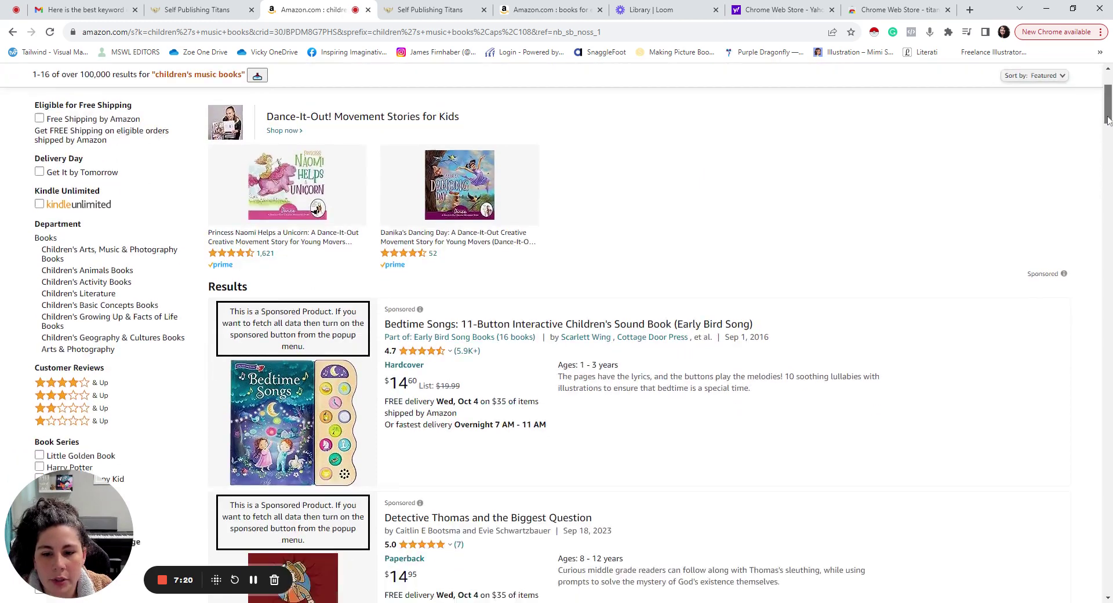
{"action": "scroll", "coordinate": [1108, 120], "scroll_direction": "down", "scroll_amount": 3}
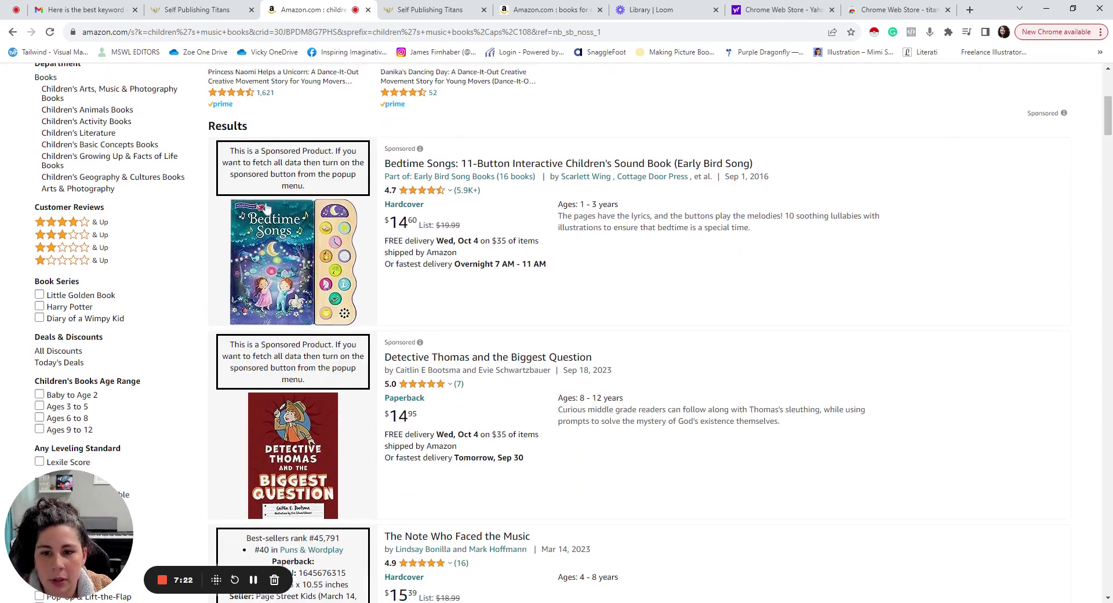
{"action": "left_click_drag", "start_coordinate": [243, 151], "coordinate": [311, 151]}
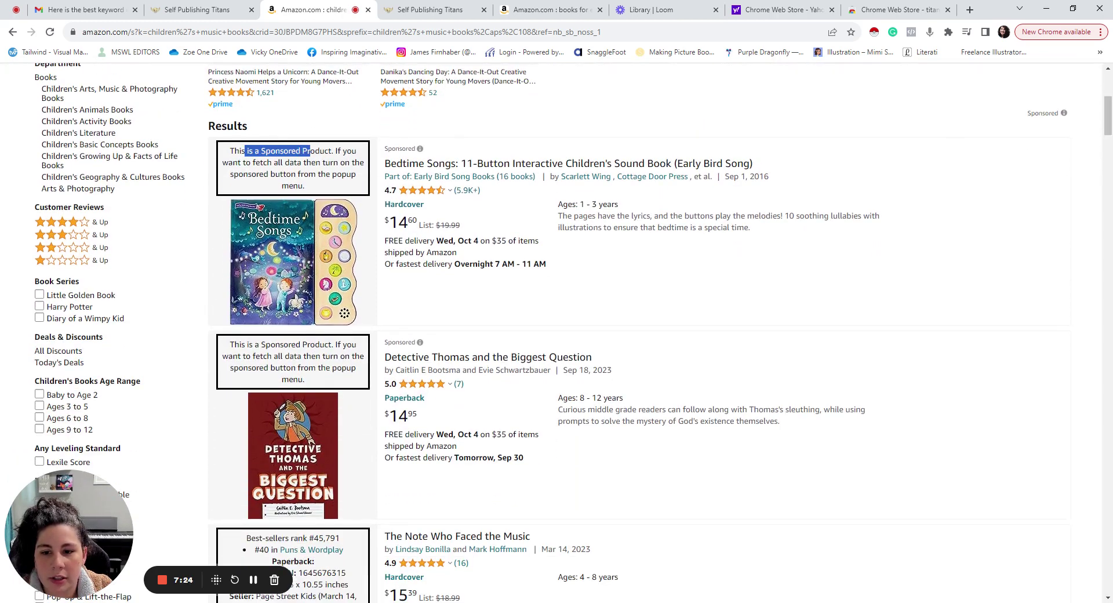
{"action": "left_click_drag", "start_coordinate": [254, 344], "coordinate": [328, 344]}
{"action": "scroll", "coordinate": [321, 339], "scroll_direction": "down", "scroll_amount": 4}
{"action": "scroll", "coordinate": [321, 339], "scroll_direction": "down", "scroll_amount": 3}
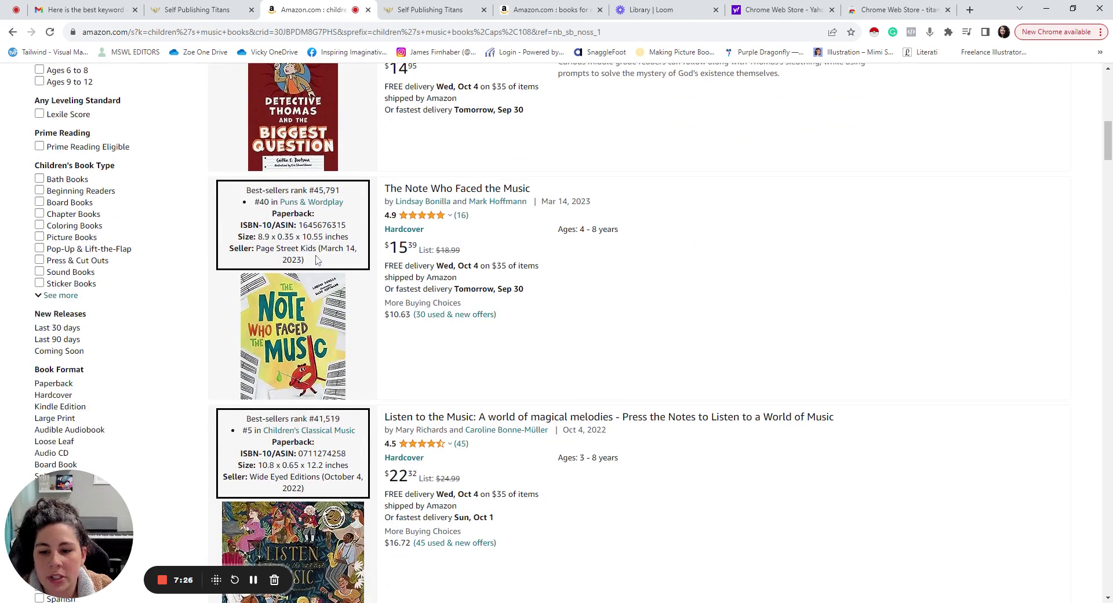
{"action": "left_click_drag", "start_coordinate": [251, 187], "coordinate": [343, 206]}
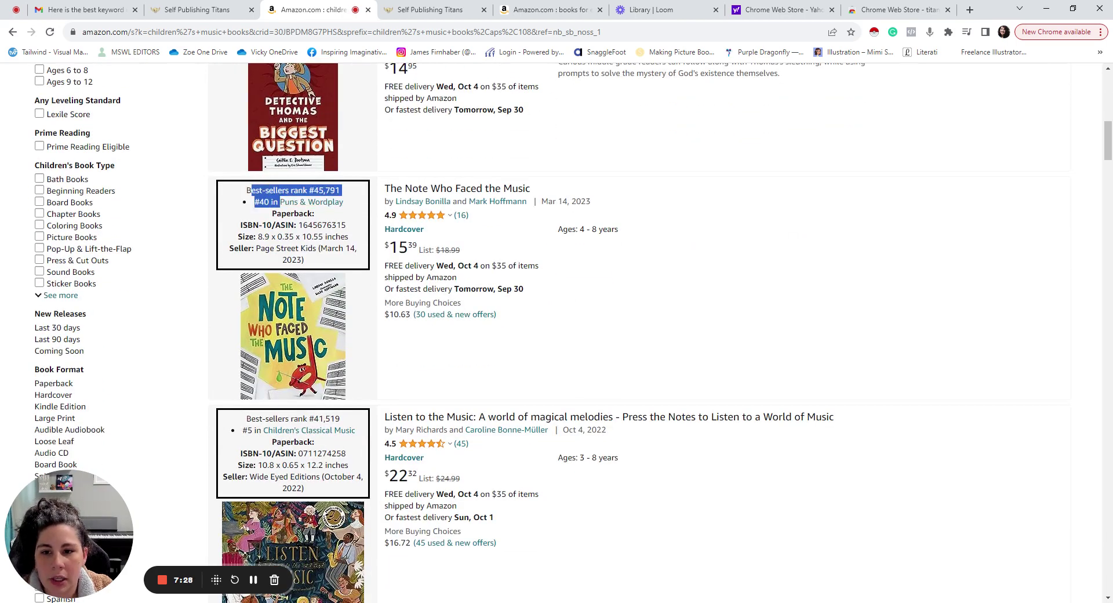
{"action": "left_click", "coordinate": [343, 206]}
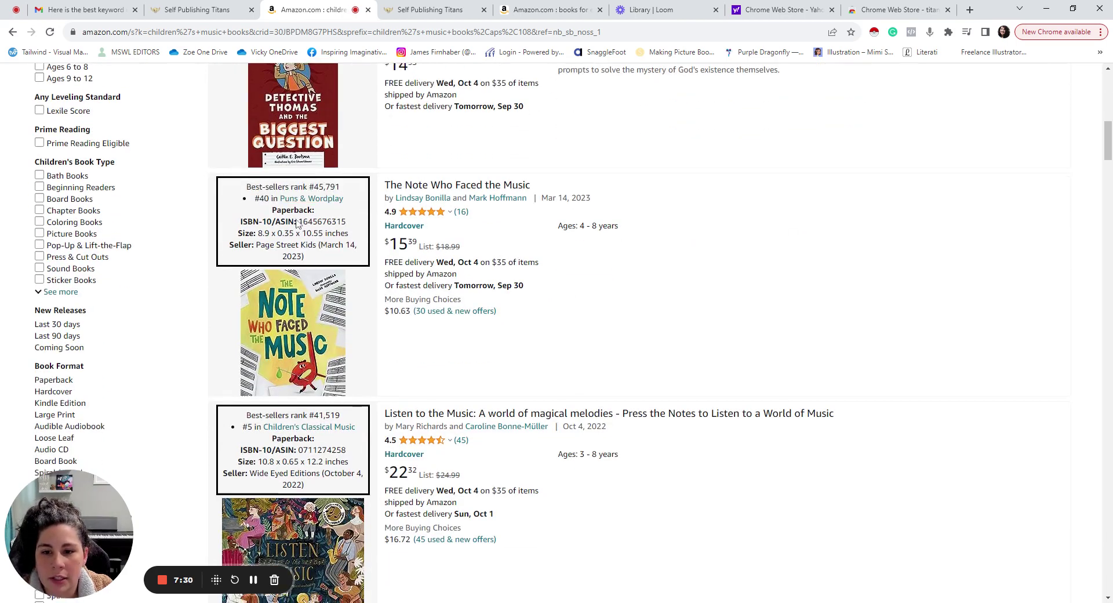
Step: Review the best-seller rank, category, size and seller details shown above the remaining children's music books
{"action": "scroll", "coordinate": [295, 218], "scroll_direction": "down", "scroll_amount": 3}
{"action": "scroll", "coordinate": [295, 218], "scroll_direction": "down", "scroll_amount": 4}
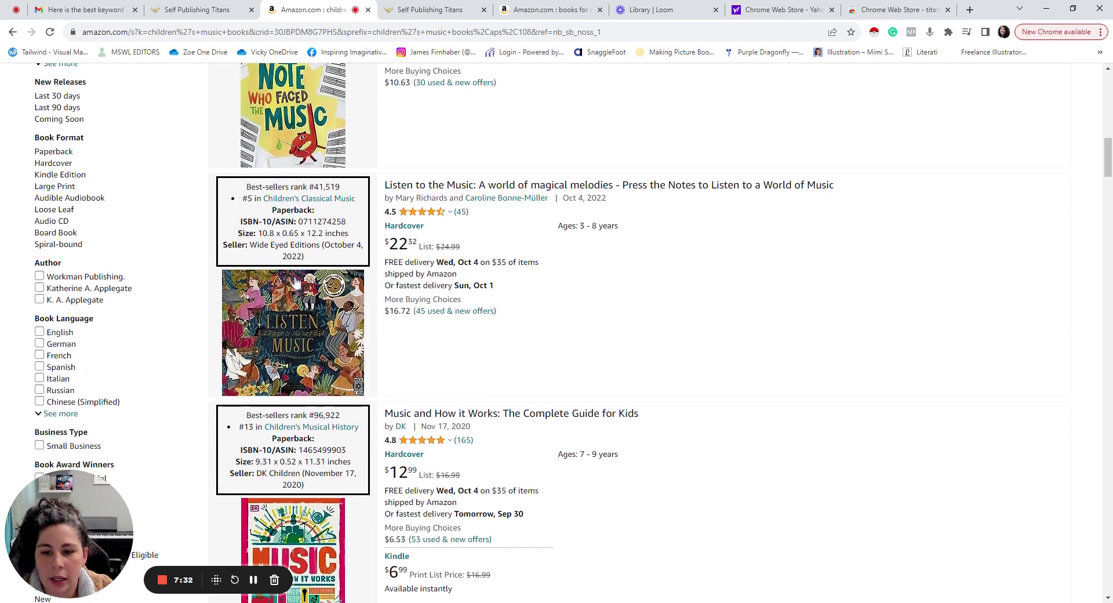
{"action": "scroll", "coordinate": [299, 280], "scroll_direction": "down", "scroll_amount": 9}
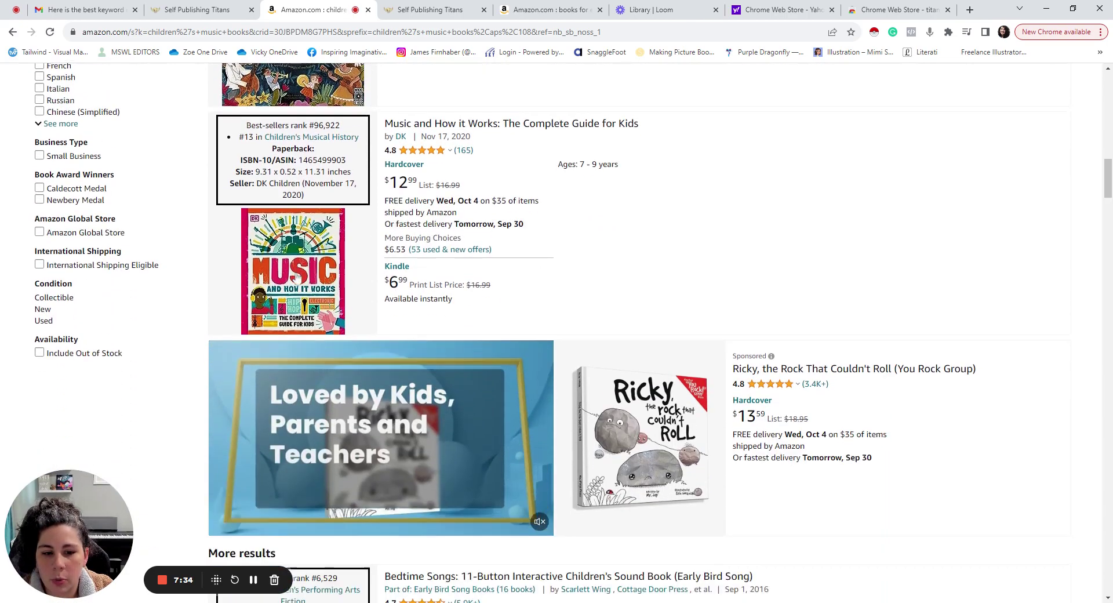
{"action": "scroll", "coordinate": [295, 275], "scroll_direction": "down", "scroll_amount": 9}
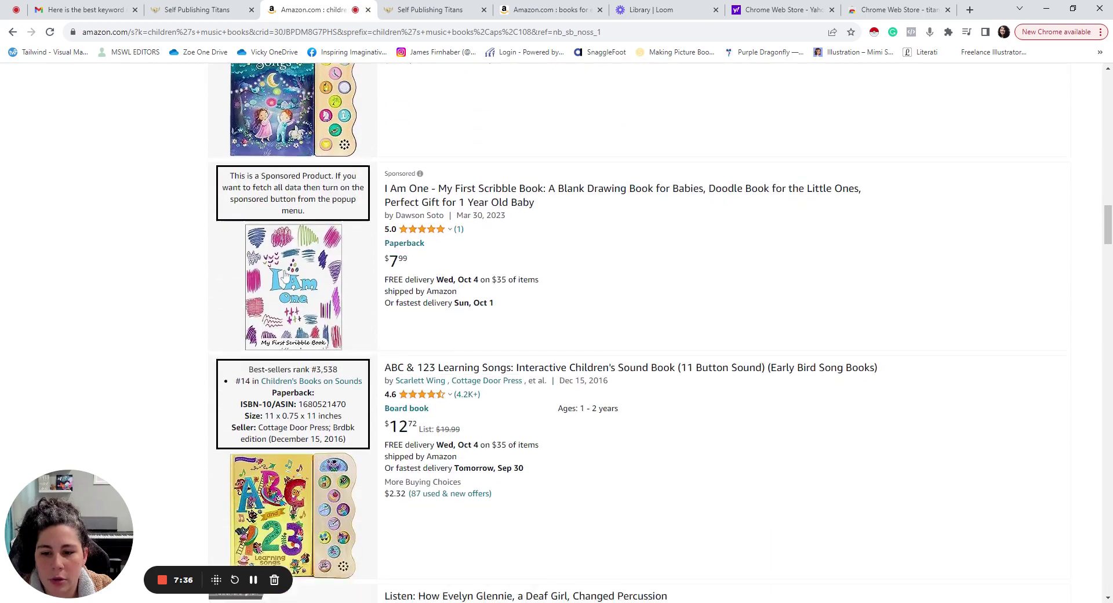
{"action": "scroll", "coordinate": [287, 277], "scroll_direction": "down", "scroll_amount": 13}
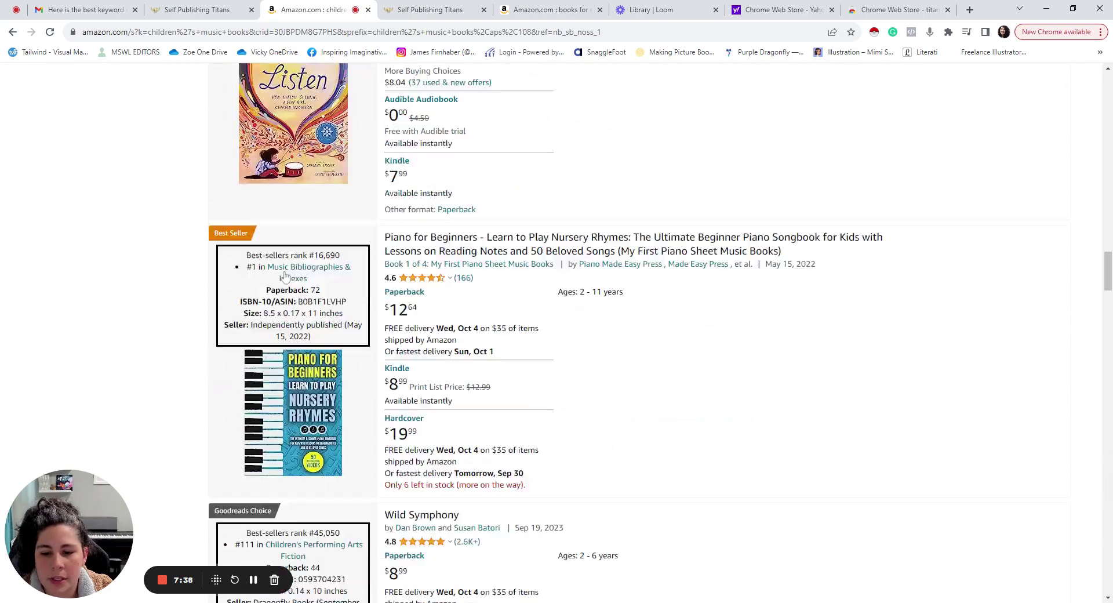
{"action": "scroll", "coordinate": [661, 333], "scroll_direction": "down", "scroll_amount": 6}
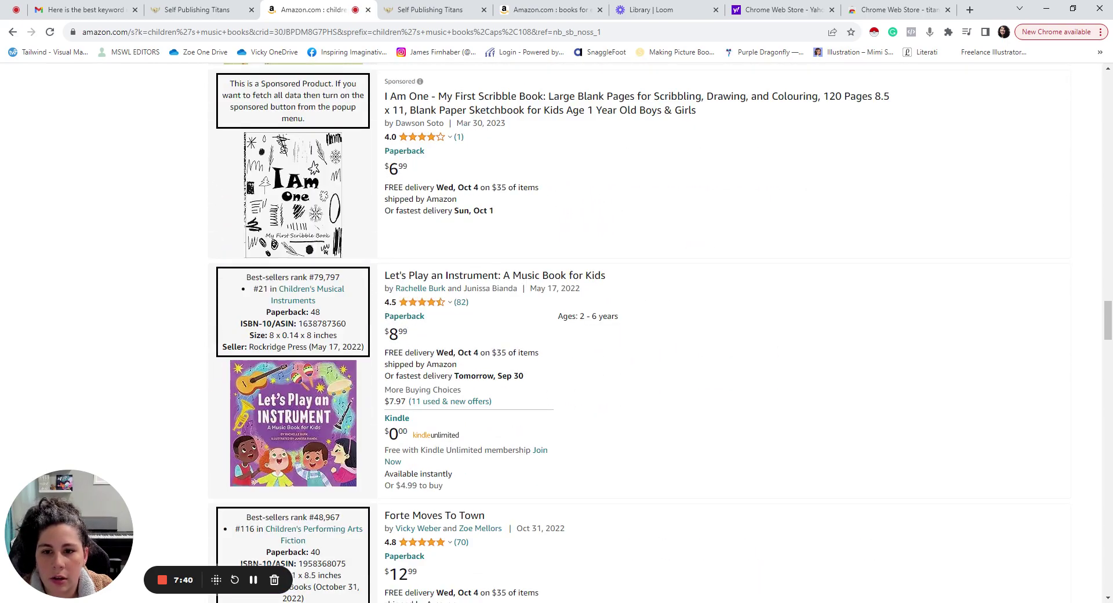
Step: Reread the Demand score explanation in the Titans Quick View summary and dismiss it
{"action": "scroll", "coordinate": [317, 292], "scroll_direction": "up", "scroll_amount": 15}
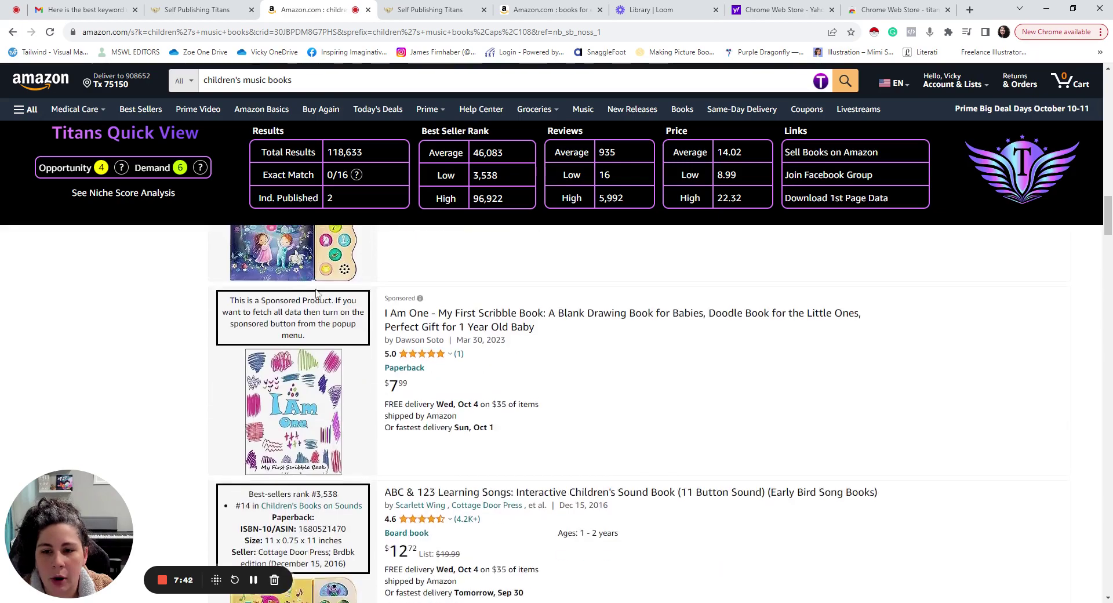
{"action": "scroll", "coordinate": [317, 292], "scroll_direction": "up", "scroll_amount": 15}
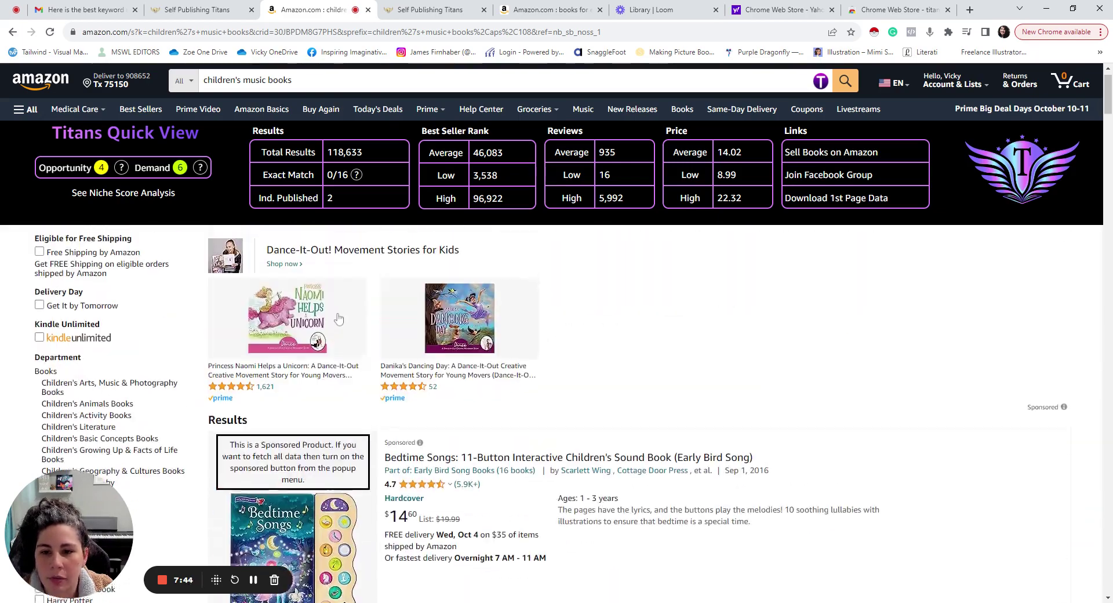
{"action": "scroll", "coordinate": [338, 318], "scroll_direction": "up", "scroll_amount": 1}
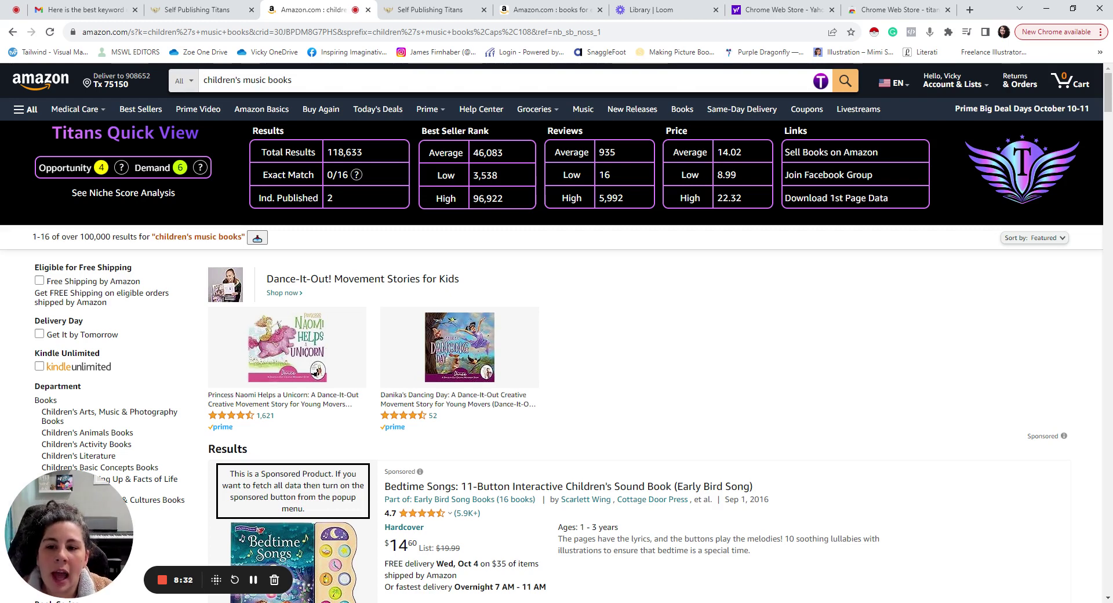
{"action": "left_click", "coordinate": [200, 167]}
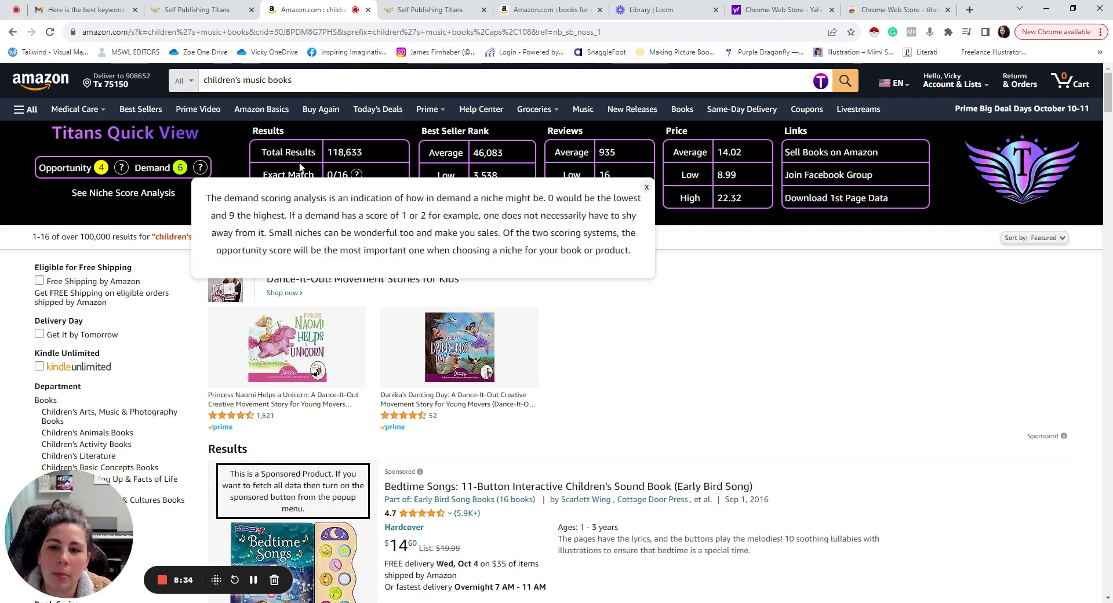
{"action": "left_click", "coordinate": [232, 149]}
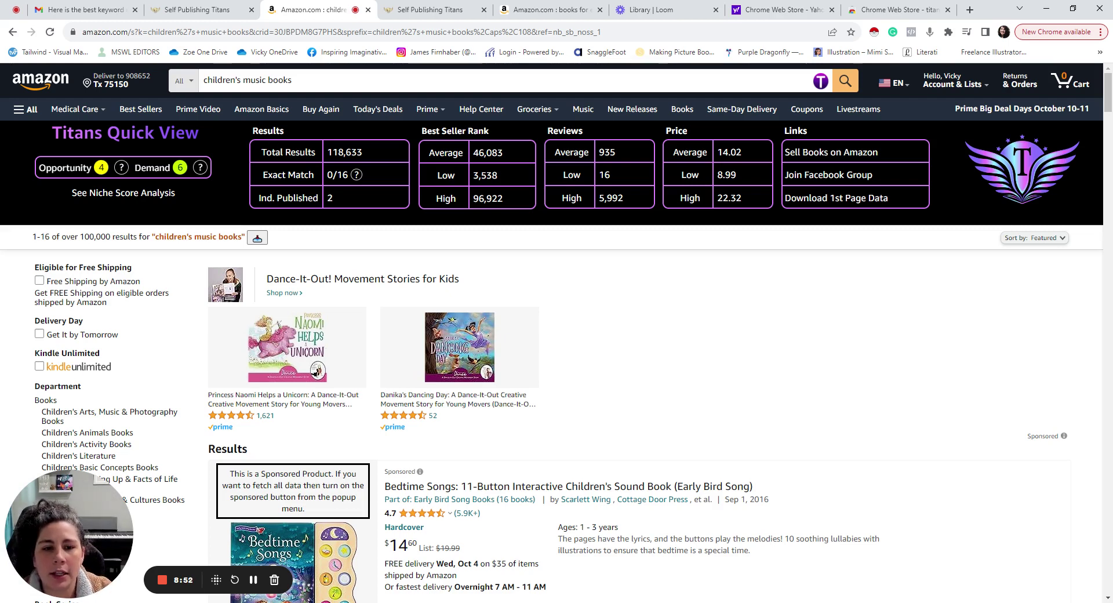
Step: Replace the search term with "musical books for kids" and run the search
{"action": "left_click", "coordinate": [292, 79]}
{"action": "left_click_drag", "start_coordinate": [292, 80], "coordinate": [203, 80]}
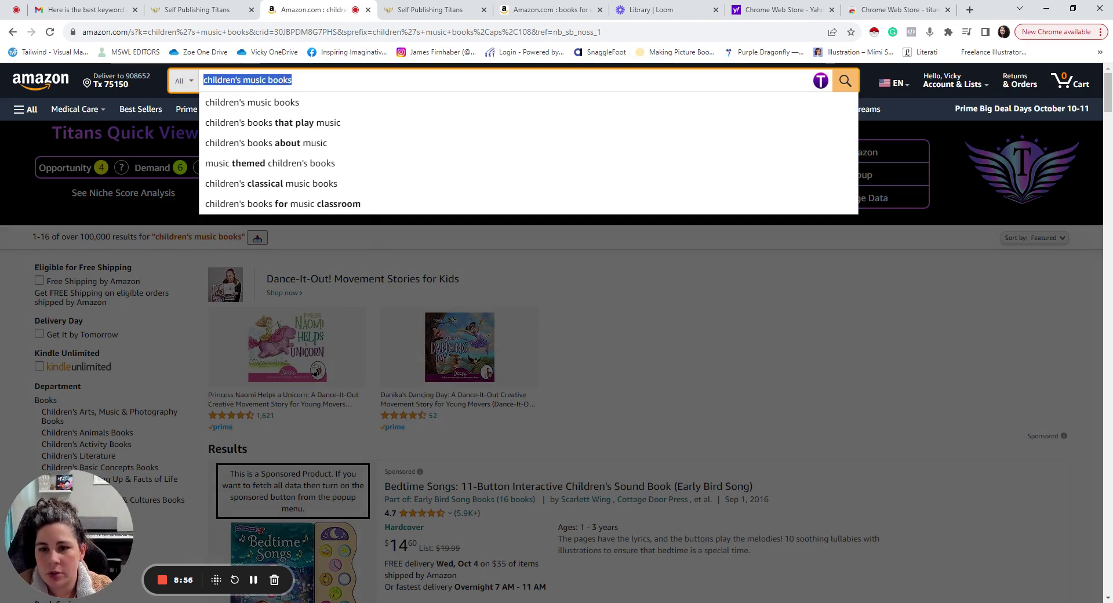
{"action": "type", "text": "musical bo"}
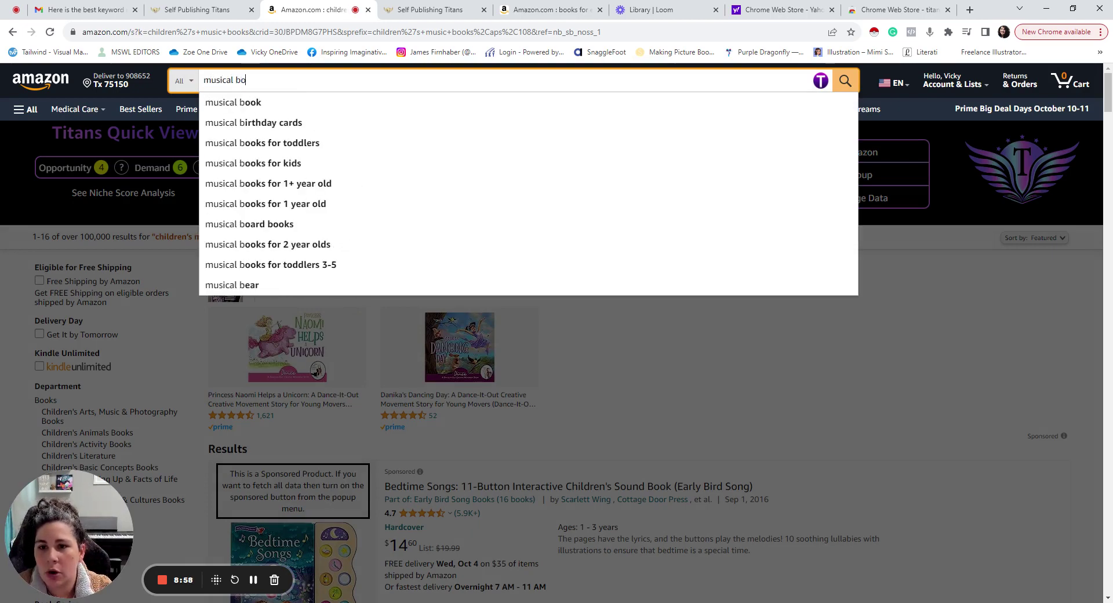
{"action": "type", "text": "oks for kids"}
{"action": "key", "text": "Return"}
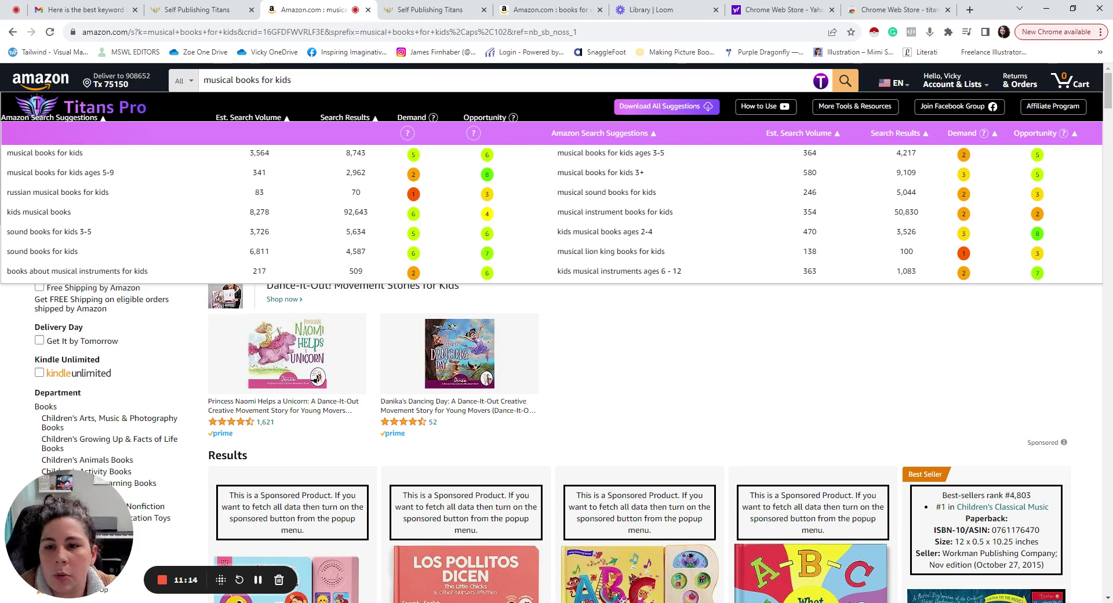
Step: Check the total results and read the Exact Match and Niche Score explanations in the Titans Quick View summary
{"action": "left_click", "coordinate": [277, 80]}
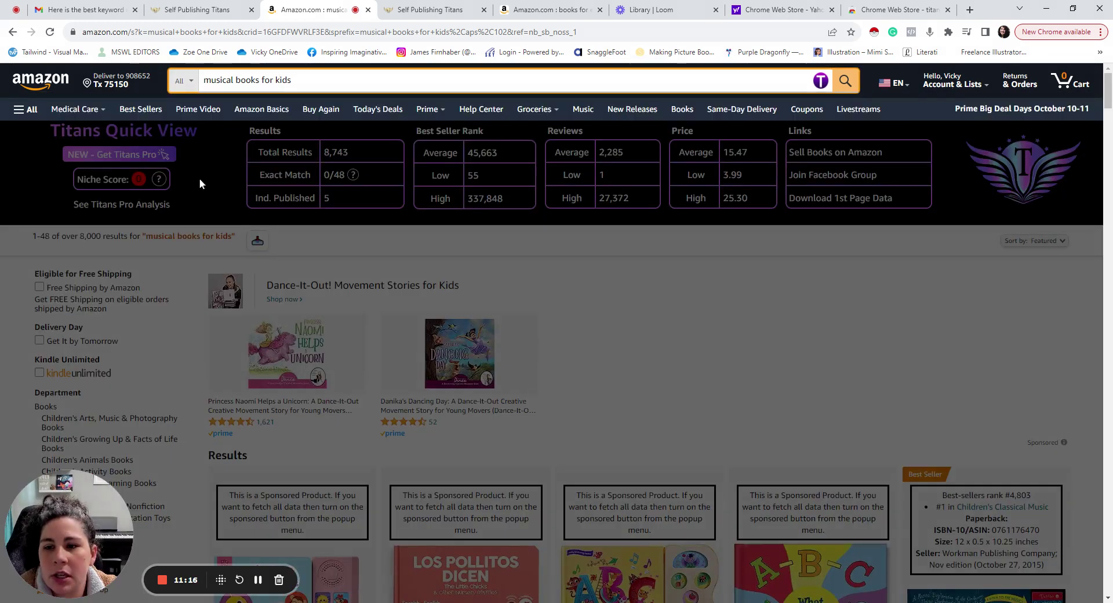
{"action": "left_click", "coordinate": [203, 193]}
{"action": "left_click", "coordinate": [158, 180]}
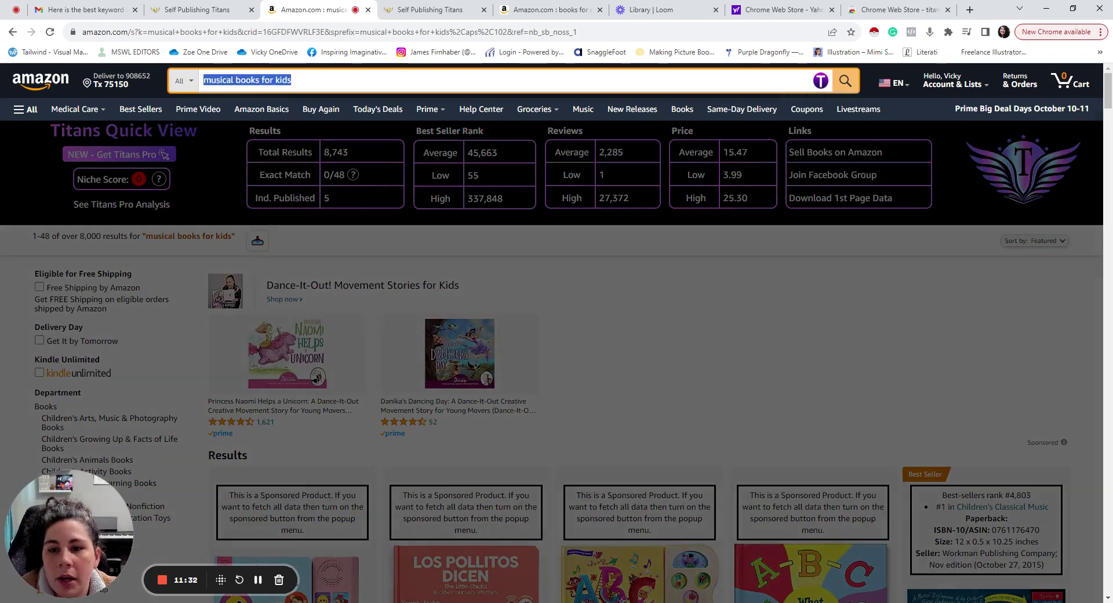
{"action": "left_click", "coordinate": [210, 193]}
{"action": "left_click_drag", "start_coordinate": [350, 156], "coordinate": [321, 160]}
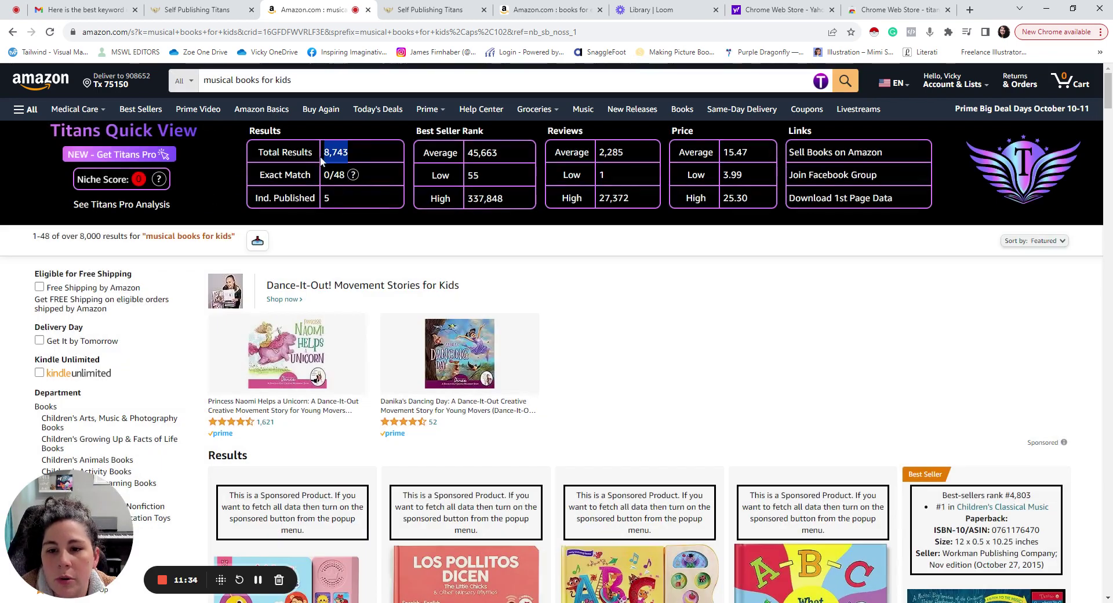
{"action": "left_click", "coordinate": [353, 174]}
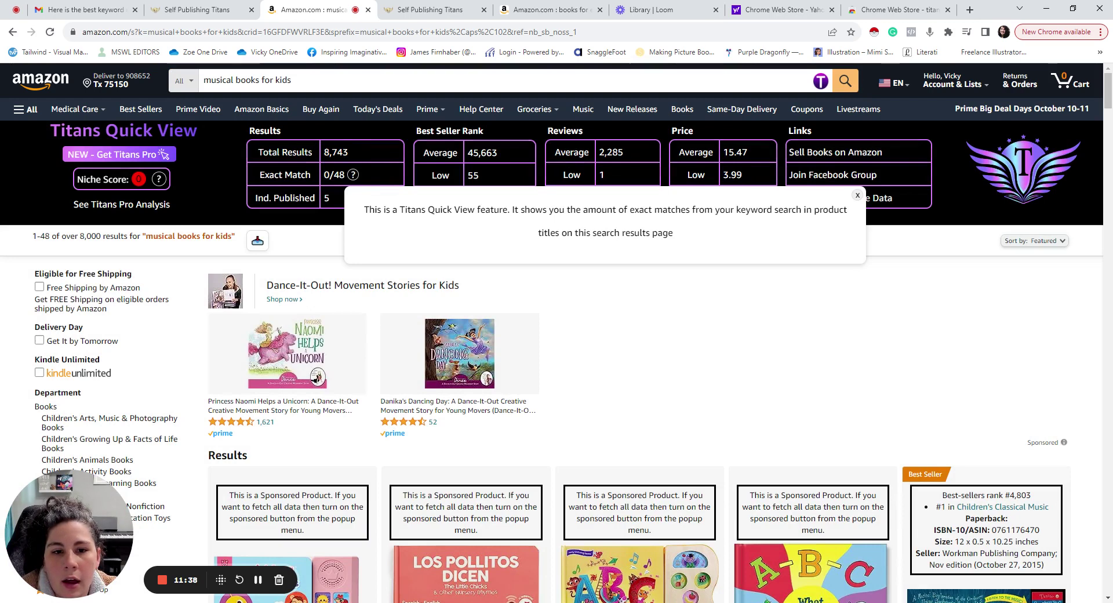
{"action": "left_click", "coordinate": [640, 134]}
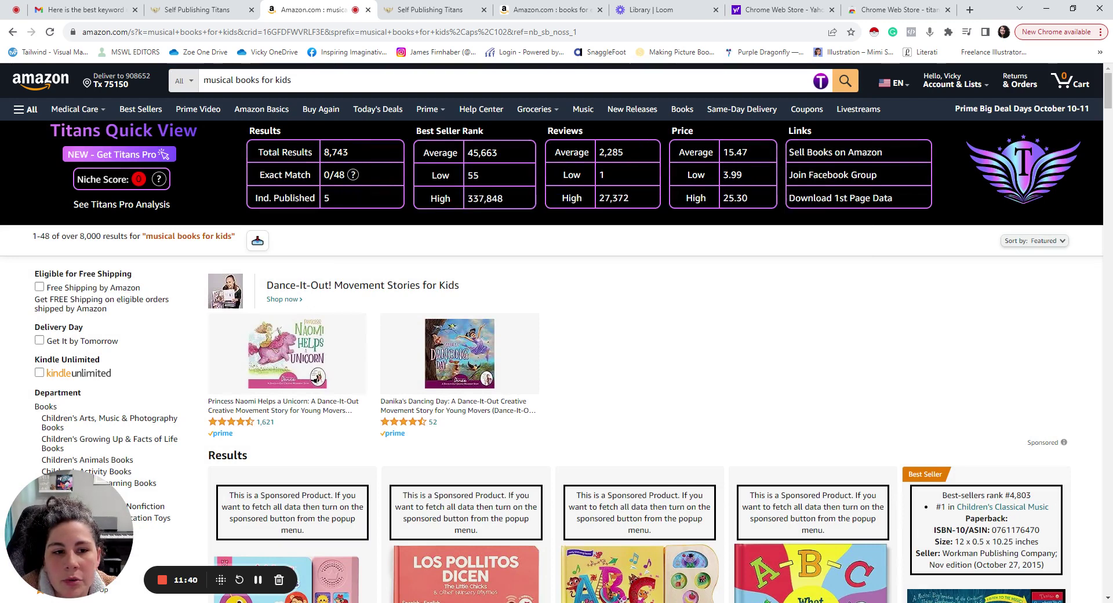
{"action": "left_click", "coordinate": [159, 179]}
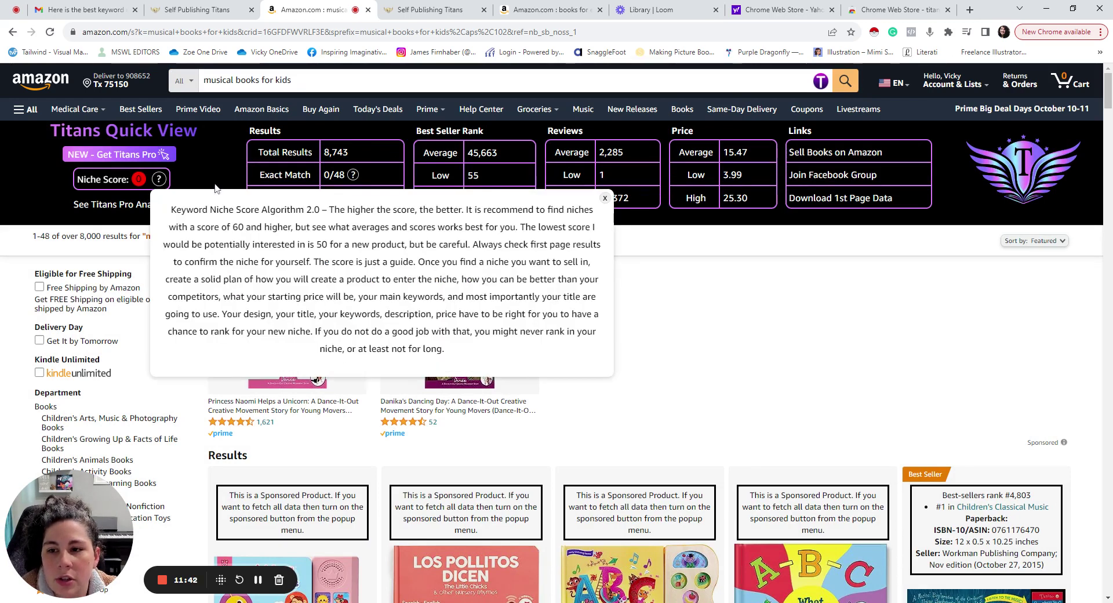
{"action": "left_click", "coordinate": [217, 165]}
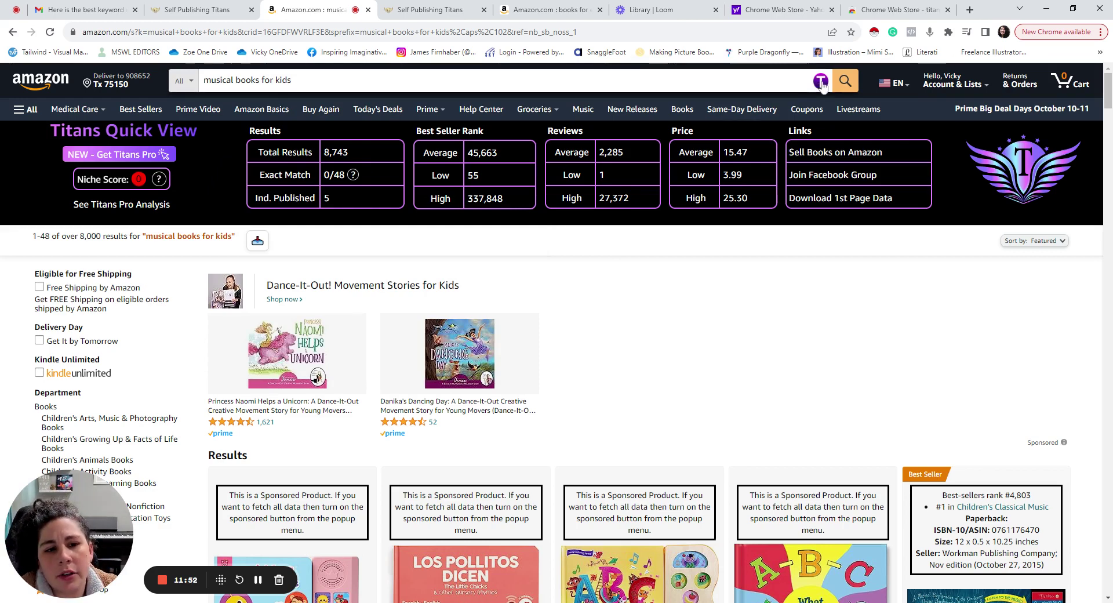
Step: Compare the low and high prices in the Quick View summary with the first rows of musical books
{"action": "left_click_drag", "start_coordinate": [745, 177], "coordinate": [717, 179]}
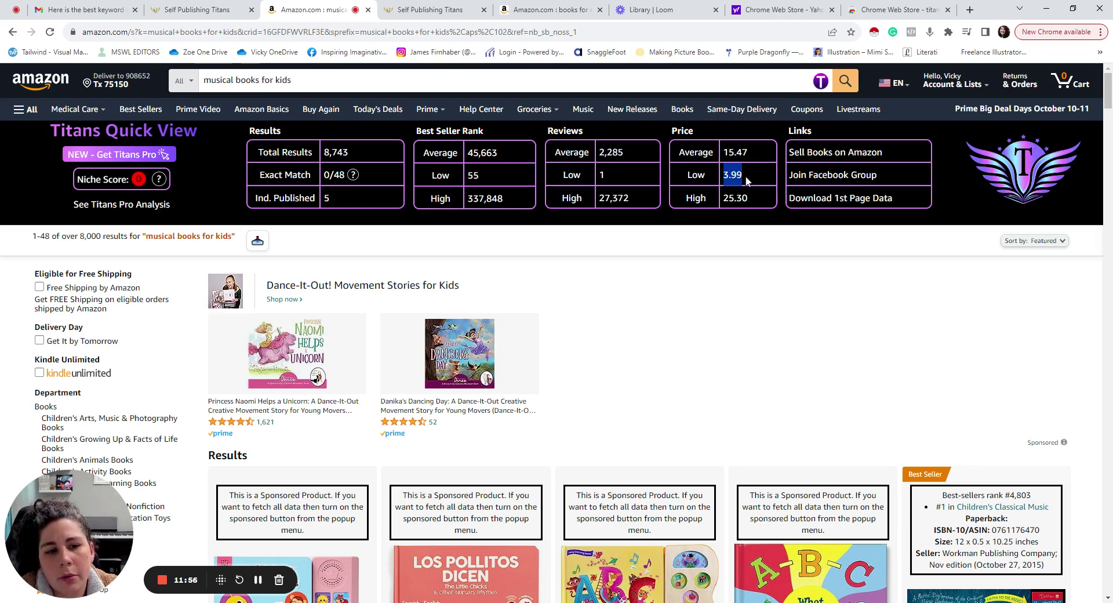
{"action": "left_click_drag", "start_coordinate": [752, 201], "coordinate": [722, 200]}
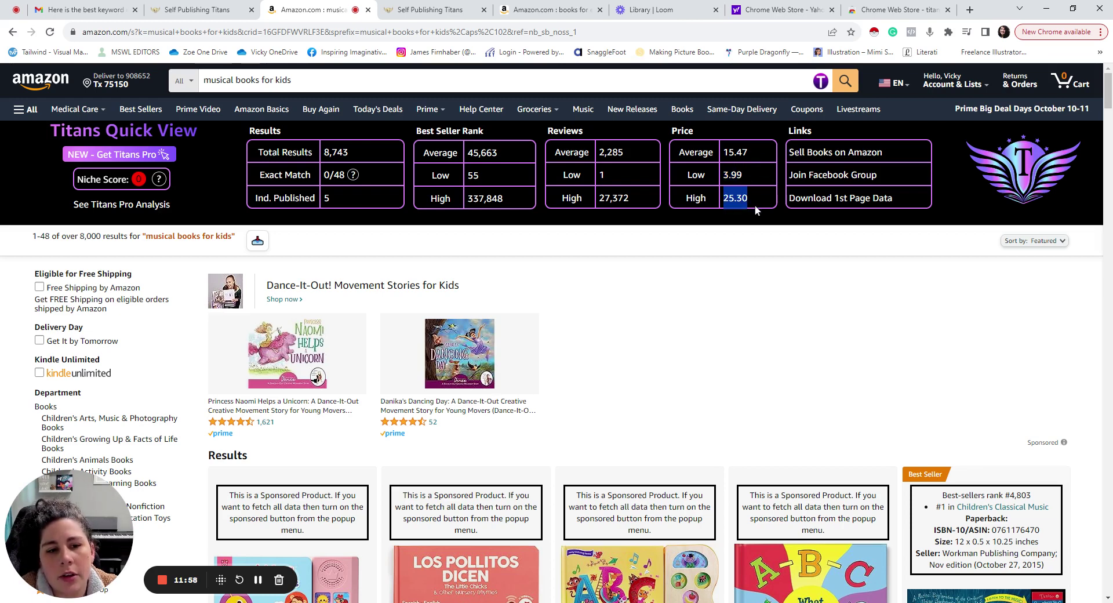
{"action": "scroll", "coordinate": [544, 286], "scroll_direction": "down", "scroll_amount": 7}
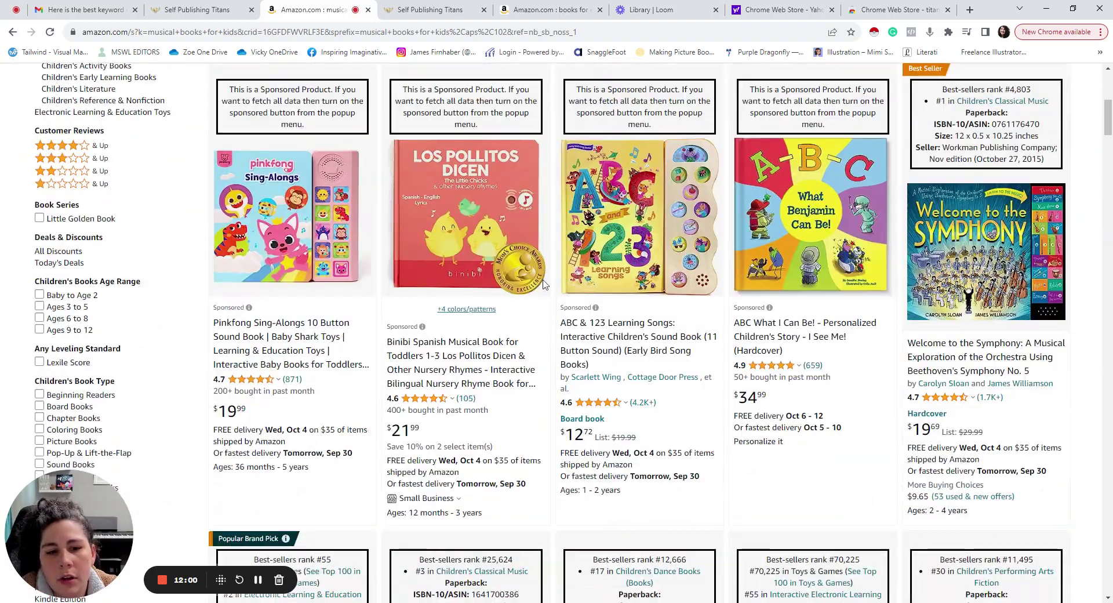
{"action": "scroll", "coordinate": [544, 286], "scroll_direction": "down", "scroll_amount": 8}
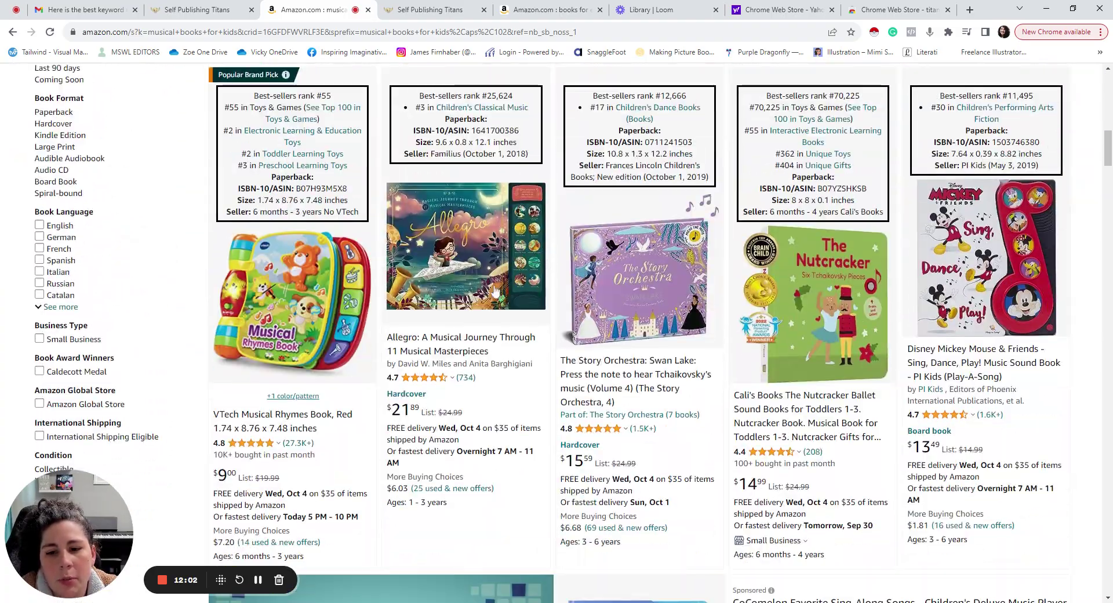
{"action": "scroll", "coordinate": [515, 303], "scroll_direction": "up", "scroll_amount": 3}
{"action": "scroll", "coordinate": [515, 302], "scroll_direction": "up", "scroll_amount": 8}
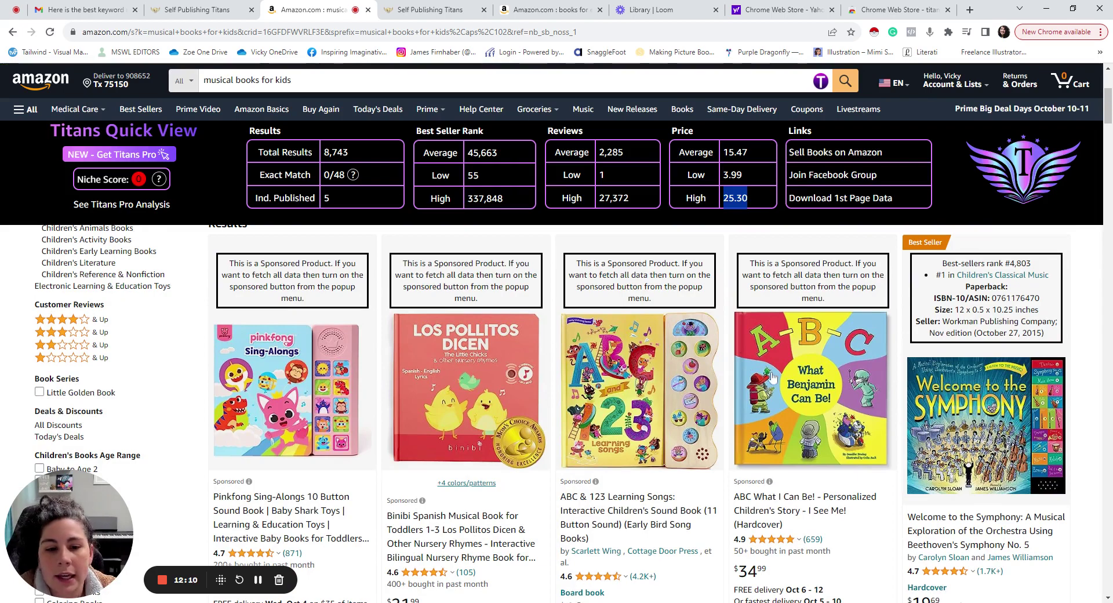
Step: Examine the best-seller ranks, categories, sellers and prices of the musical books for kids across the whole first results page
{"action": "scroll", "coordinate": [771, 377], "scroll_direction": "down", "scroll_amount": 8}
{"action": "scroll", "coordinate": [746, 373], "scroll_direction": "down", "scroll_amount": 2}
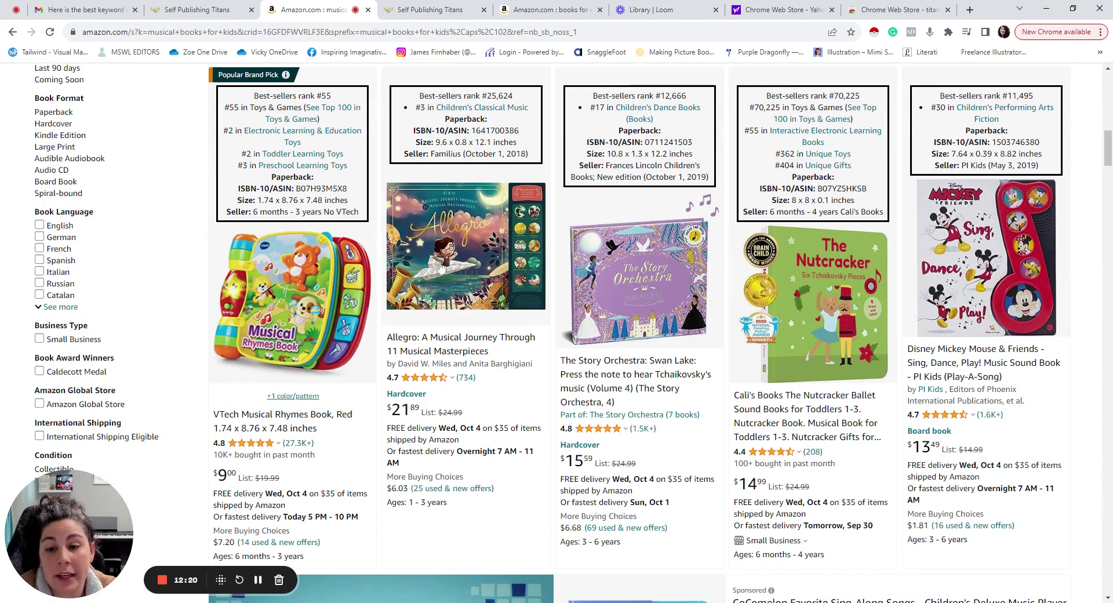
{"action": "scroll", "coordinate": [422, 344], "scroll_direction": "down", "scroll_amount": 5}
{"action": "scroll", "coordinate": [423, 344], "scroll_direction": "down", "scroll_amount": 8}
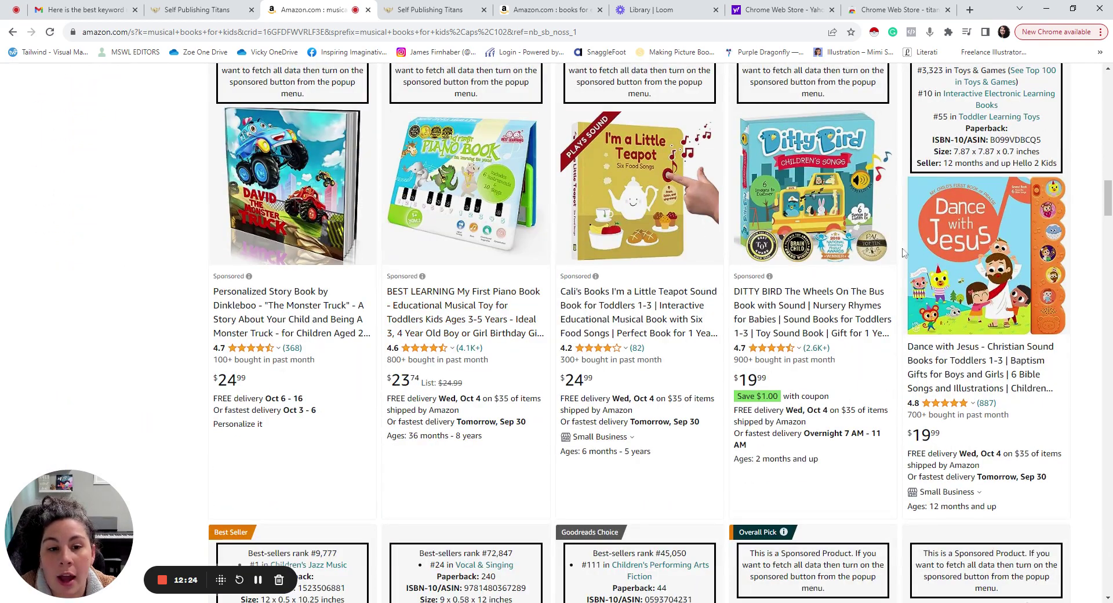
{"action": "scroll", "coordinate": [980, 253], "scroll_direction": "down", "scroll_amount": 1}
{"action": "scroll", "coordinate": [979, 253], "scroll_direction": "down", "scroll_amount": 8}
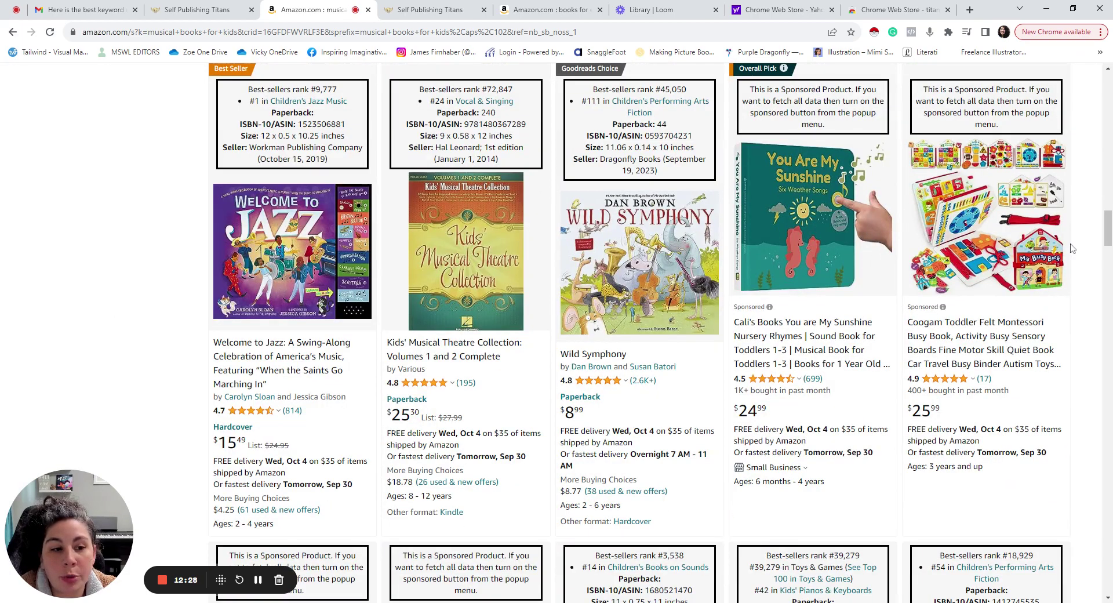
{"action": "scroll", "coordinate": [780, 306], "scroll_direction": "down", "scroll_amount": 7}
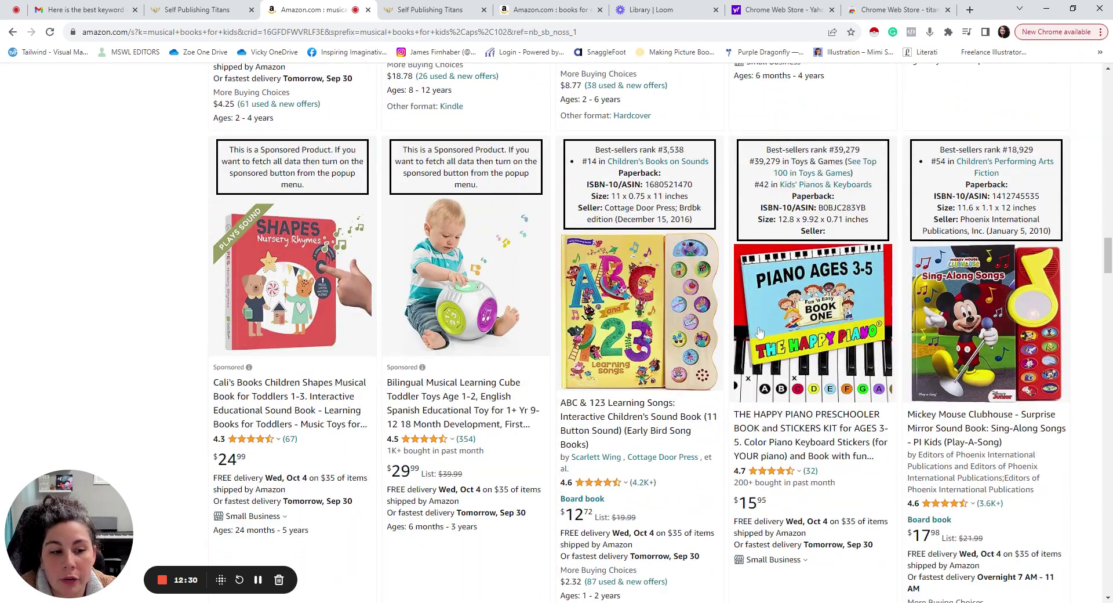
{"action": "scroll", "coordinate": [329, 332], "scroll_direction": "down", "scroll_amount": 10}
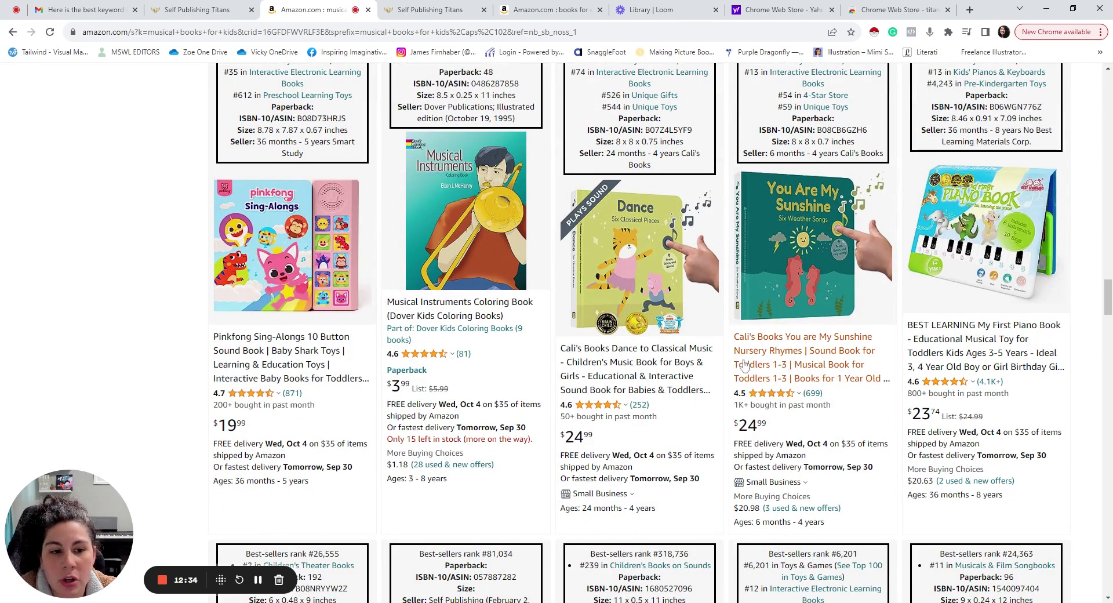
{"action": "scroll", "coordinate": [445, 311], "scroll_direction": "down", "scroll_amount": 5}
{"action": "scroll", "coordinate": [445, 311], "scroll_direction": "down", "scroll_amount": 3}
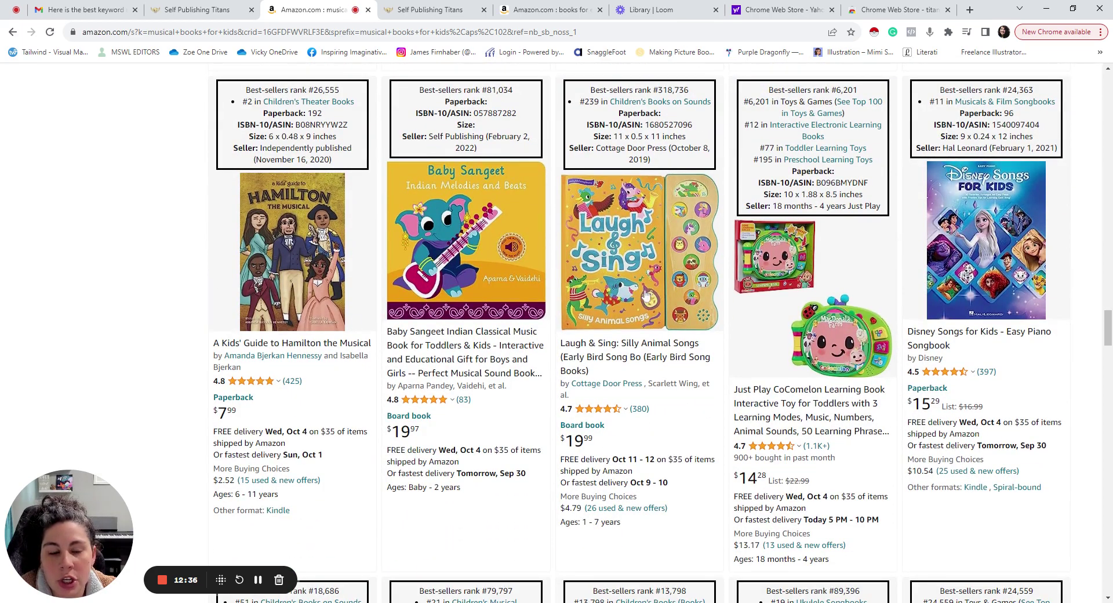
{"action": "scroll", "coordinate": [663, 293], "scroll_direction": "down", "scroll_amount": 9}
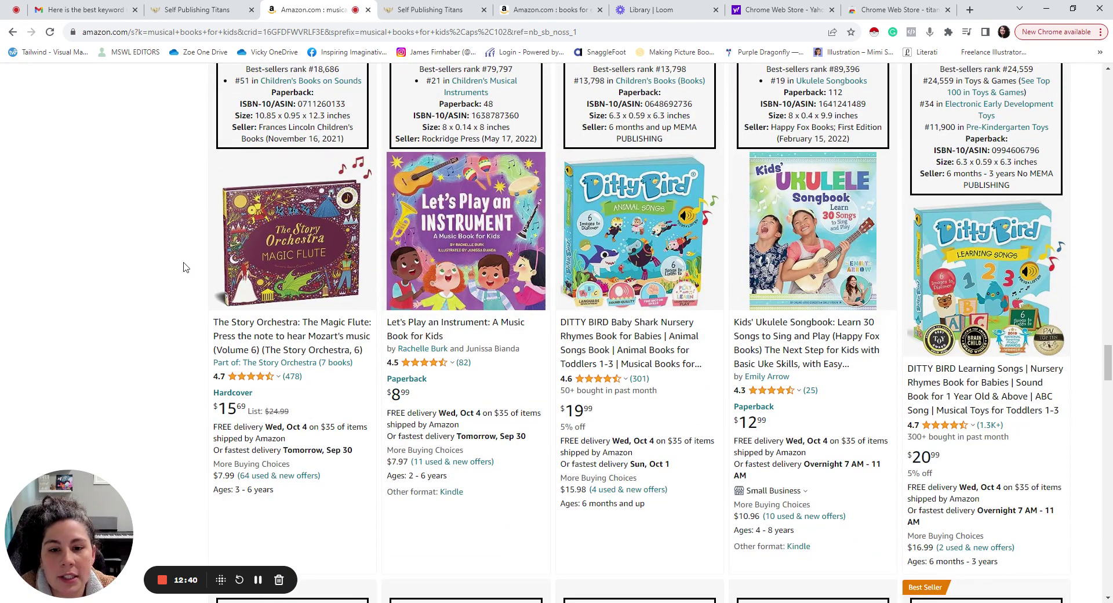
{"action": "scroll", "coordinate": [946, 286], "scroll_direction": "down", "scroll_amount": 10}
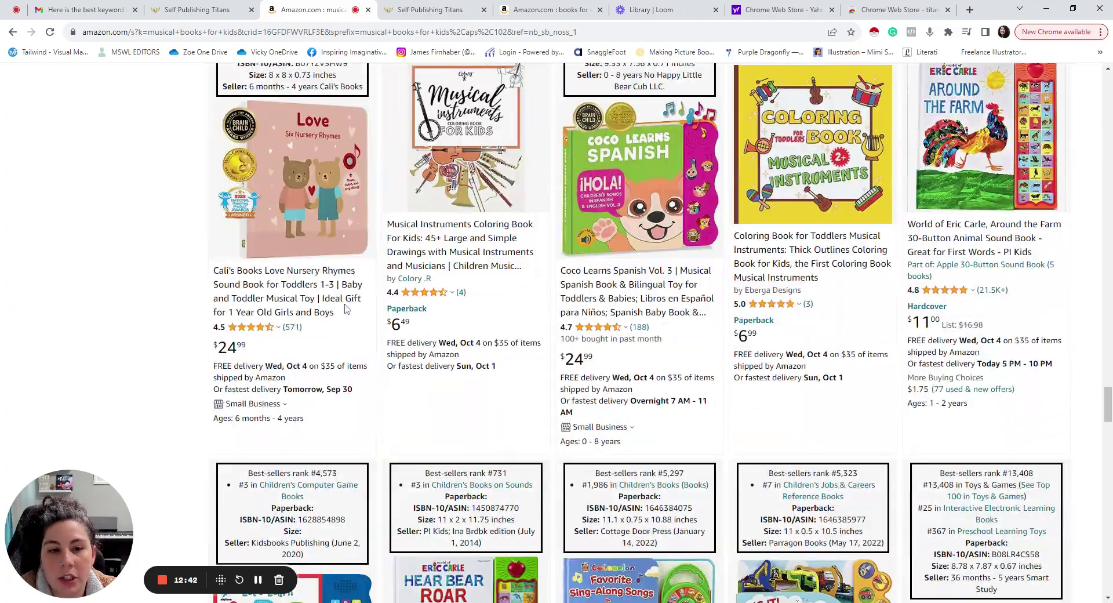
{"action": "scroll", "coordinate": [691, 298], "scroll_direction": "down", "scroll_amount": 3}
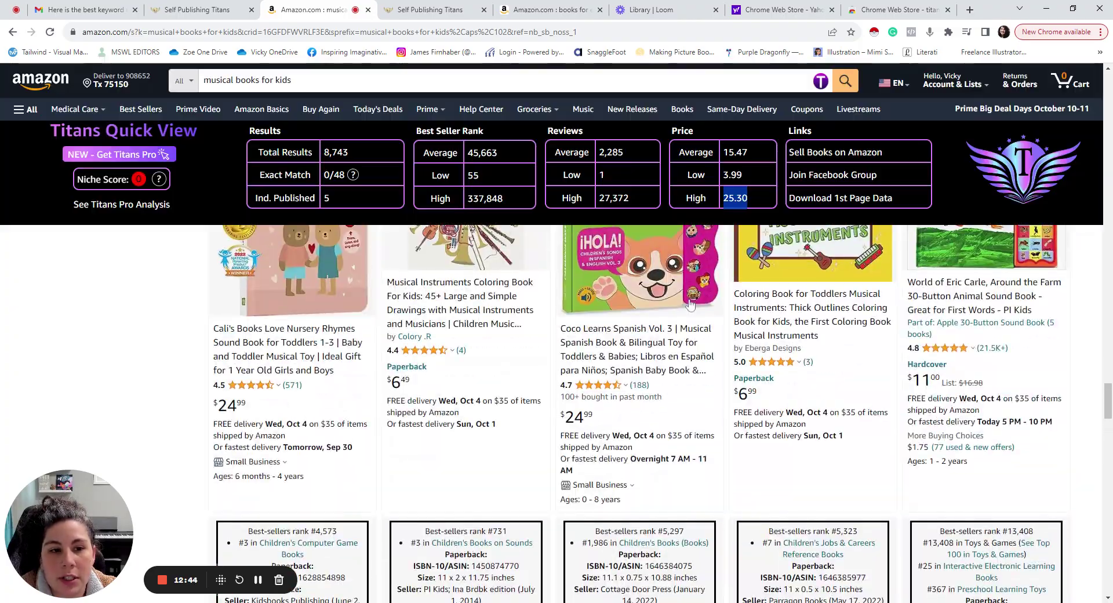
{"action": "scroll", "coordinate": [661, 333], "scroll_direction": "down", "scroll_amount": 1}
{"action": "scroll", "coordinate": [298, 389], "scroll_direction": "down", "scroll_amount": 13}
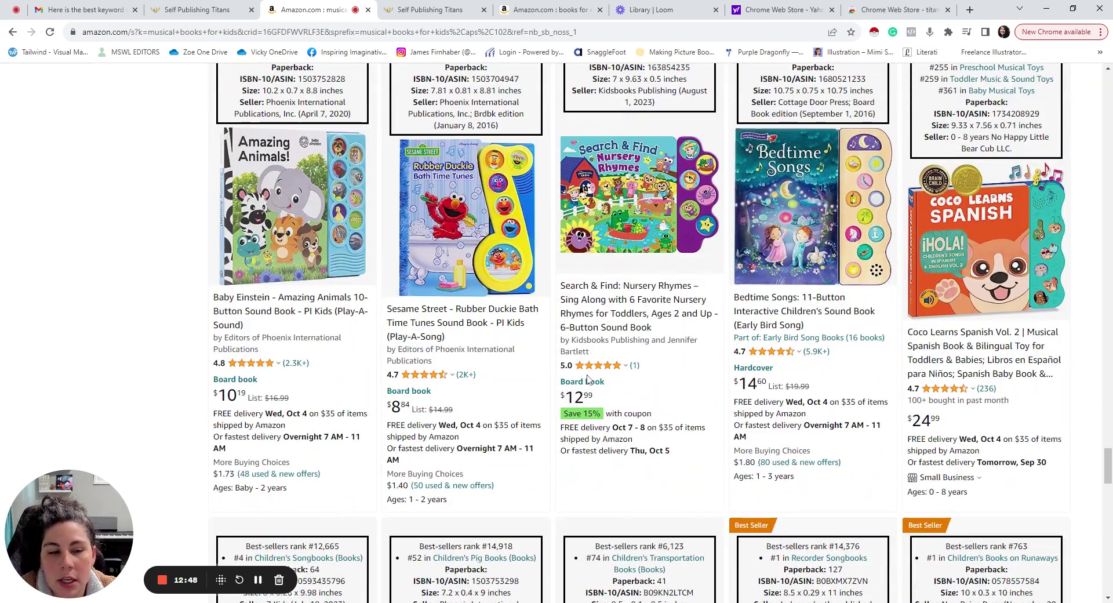
{"action": "scroll", "coordinate": [588, 379], "scroll_direction": "down", "scroll_amount": 6}
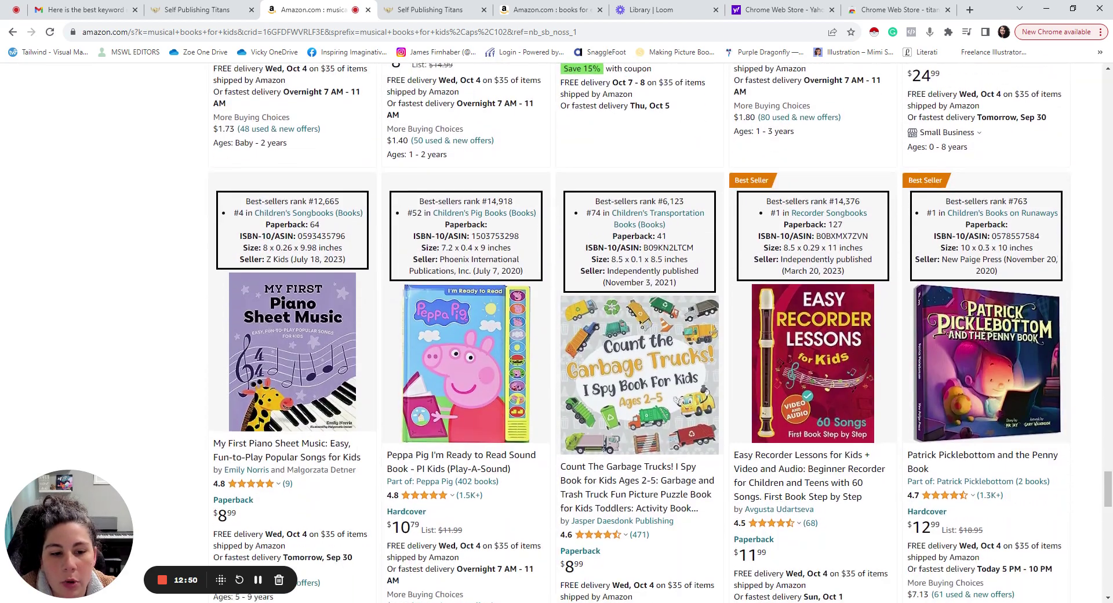
{"action": "scroll", "coordinate": [737, 372], "scroll_direction": "down", "scroll_amount": 5}
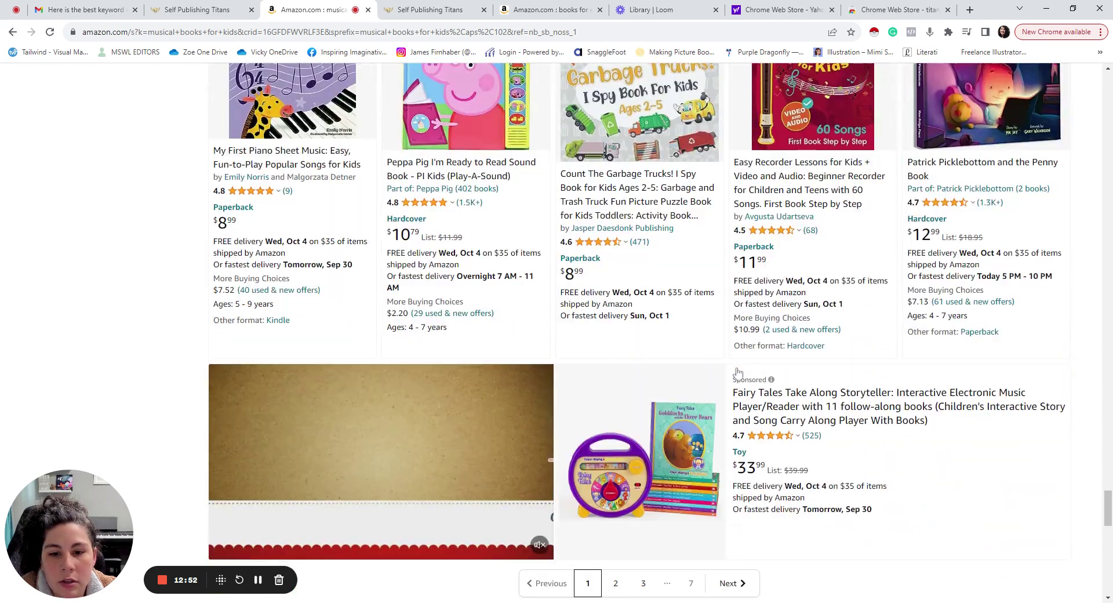
{"action": "scroll", "coordinate": [742, 368], "scroll_direction": "up", "scroll_amount": 11}
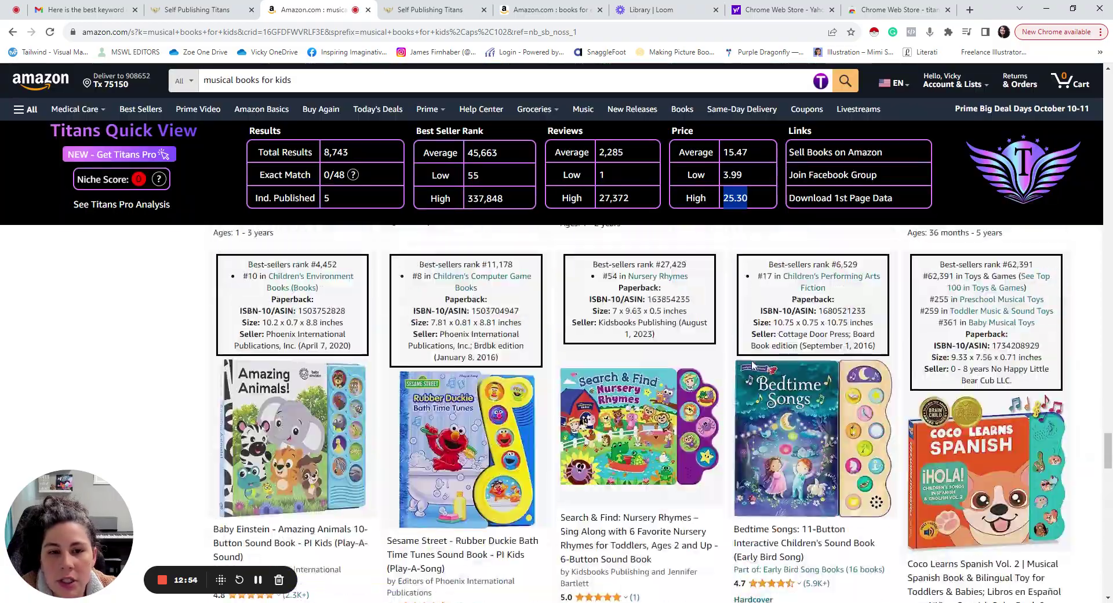
{"action": "scroll", "coordinate": [751, 364], "scroll_direction": "down", "scroll_amount": 15}
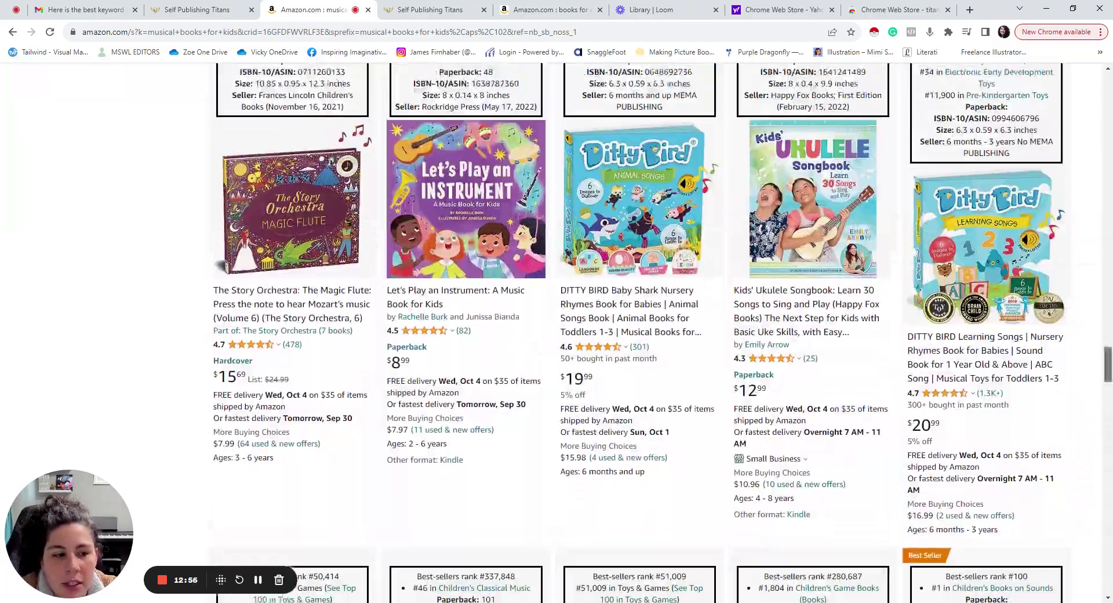
{"action": "scroll", "coordinate": [725, 347], "scroll_direction": "up", "scroll_amount": 15}
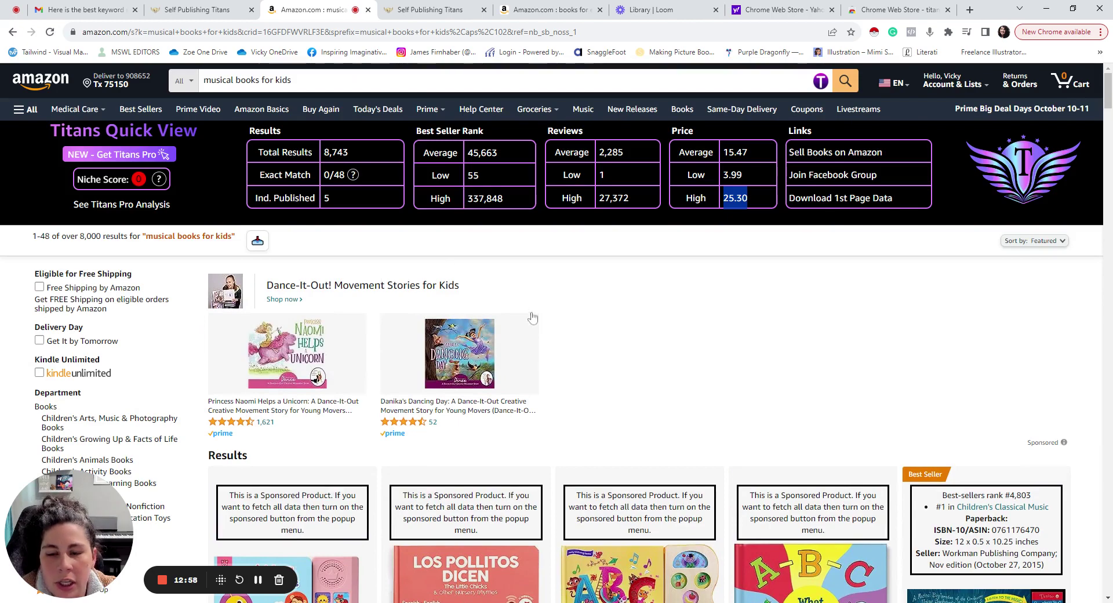
Step: Replace the search term with "emotions for kids" and run the search to get its Titans Pro keyword suggestions
{"action": "left_click", "coordinate": [820, 83]}
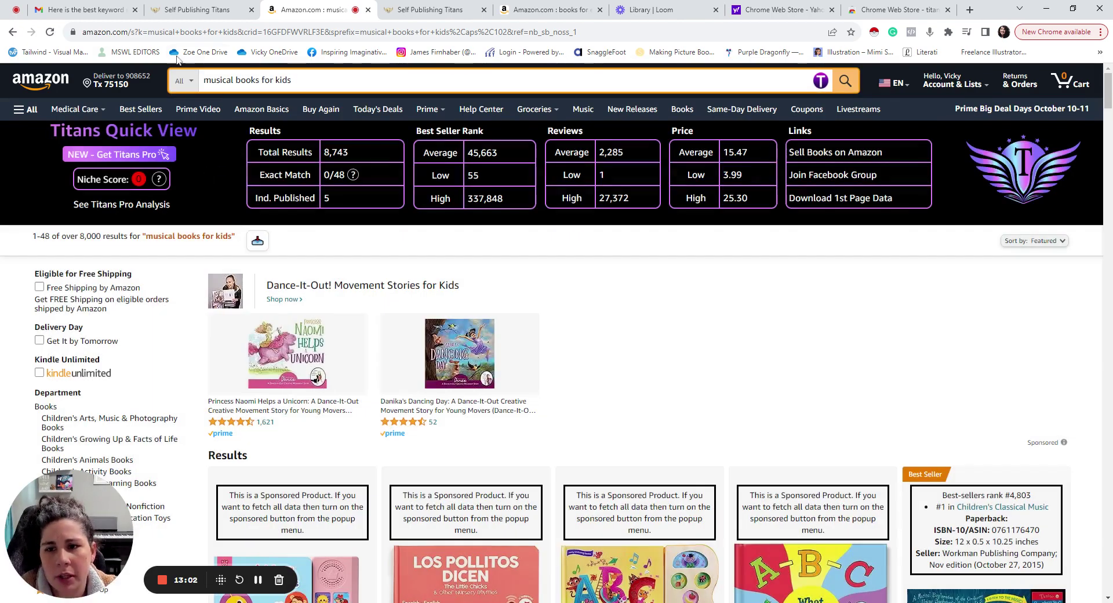
{"action": "left_click", "coordinate": [197, 80]}
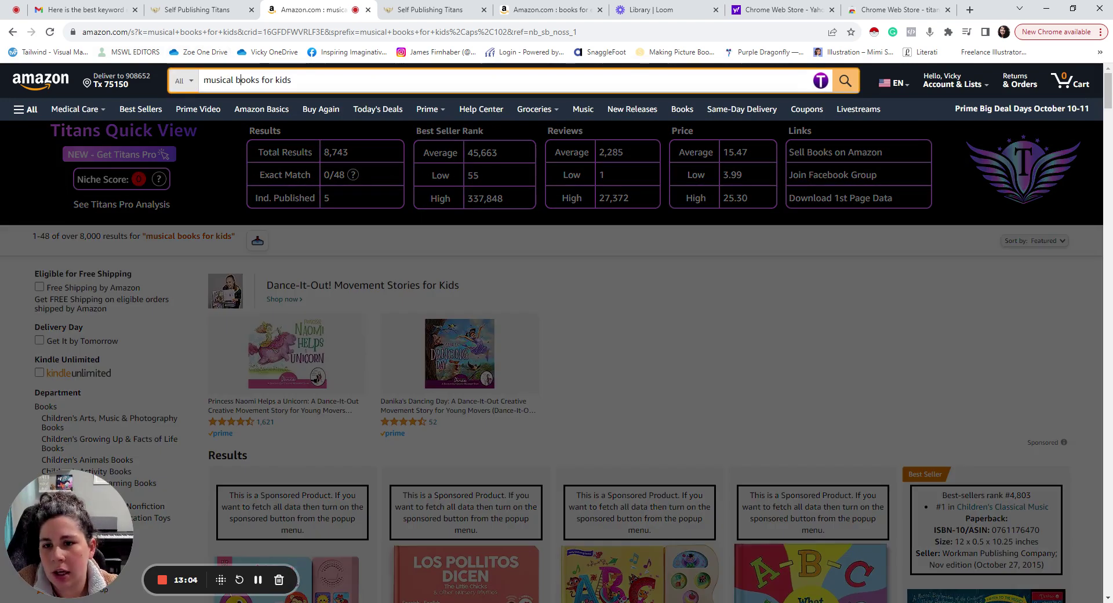
{"action": "left_click_drag", "start_coordinate": [292, 80], "coordinate": [188, 93]}
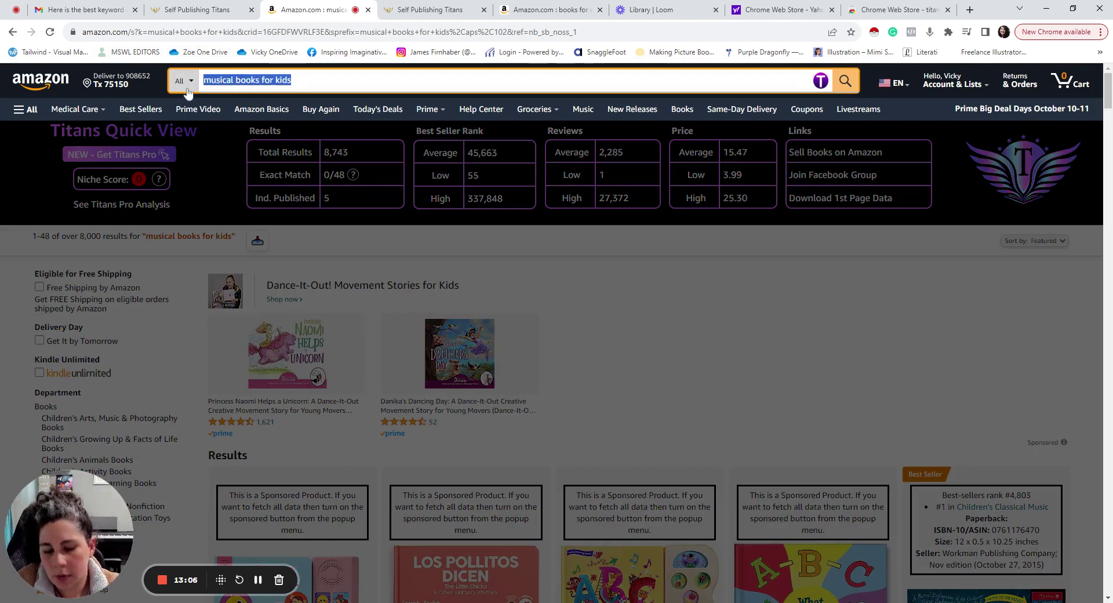
{"action": "type", "text": "r"}
{"action": "type", "text": "moti"}
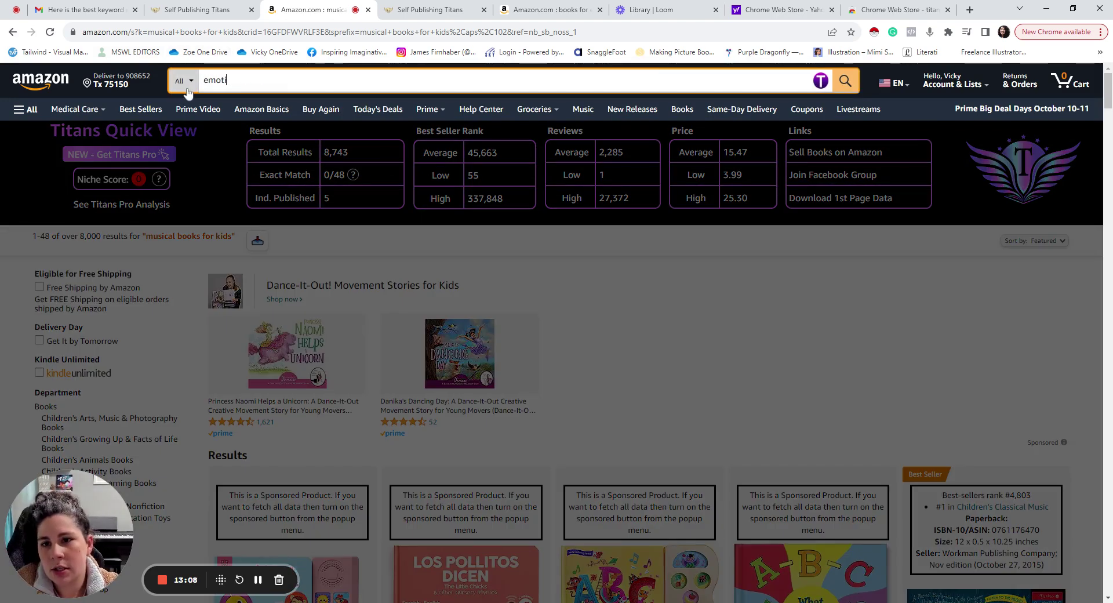
{"action": "type", "text": "ons for kids"}
{"action": "key", "text": "Return"}
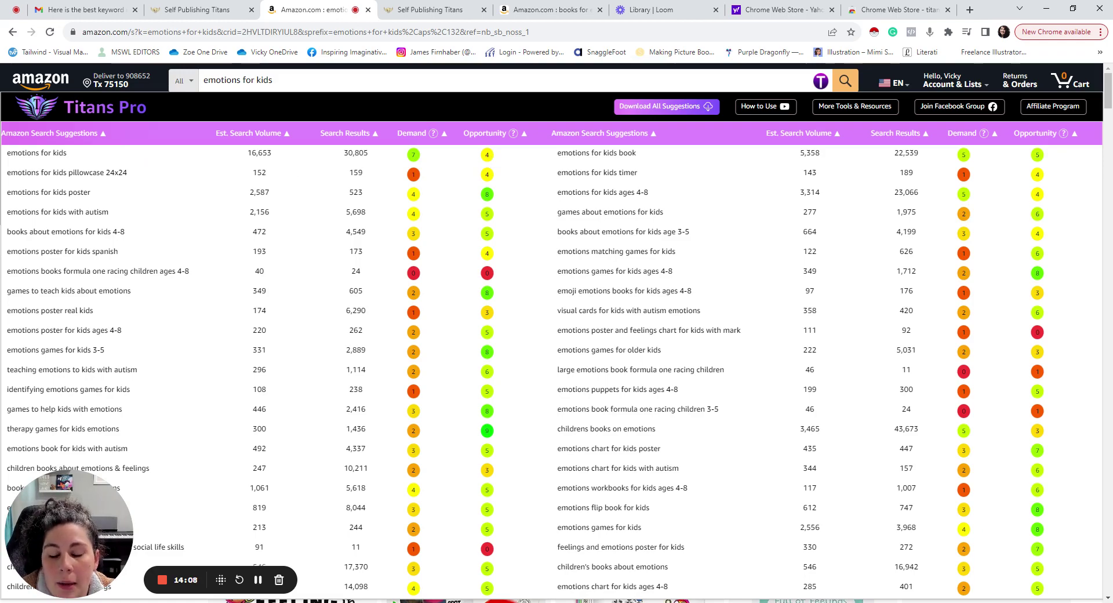
Step: Examine the search volume, results, demand and opportunity scores of the Titans Pro suggestions for "emotions for kids"
{"action": "scroll", "coordinate": [504, 250], "scroll_direction": "down", "scroll_amount": 4}
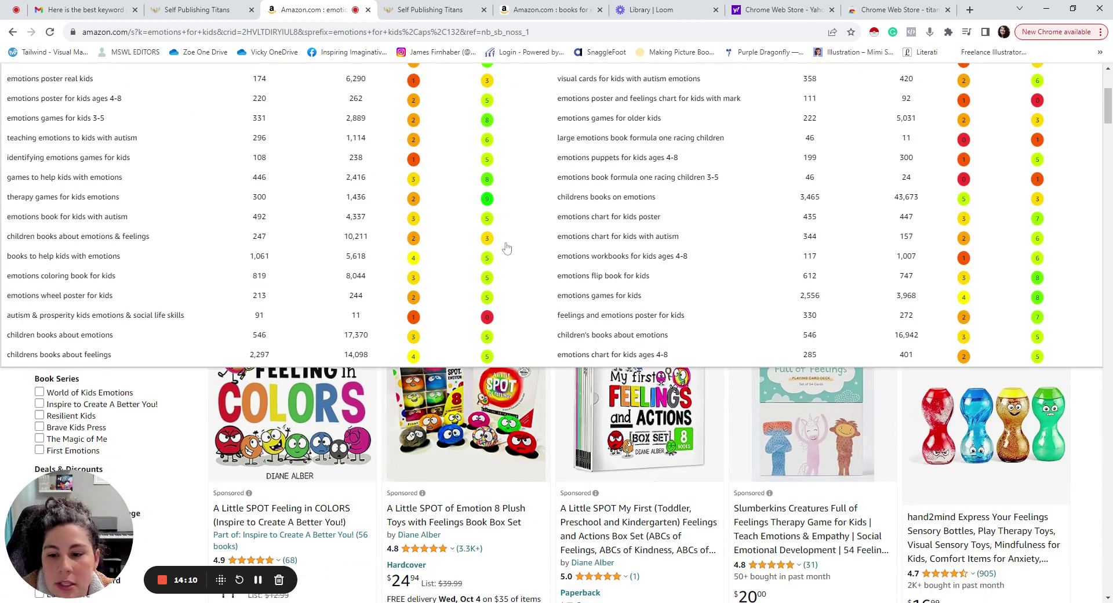
{"action": "scroll", "coordinate": [505, 248], "scroll_direction": "up", "scroll_amount": 3}
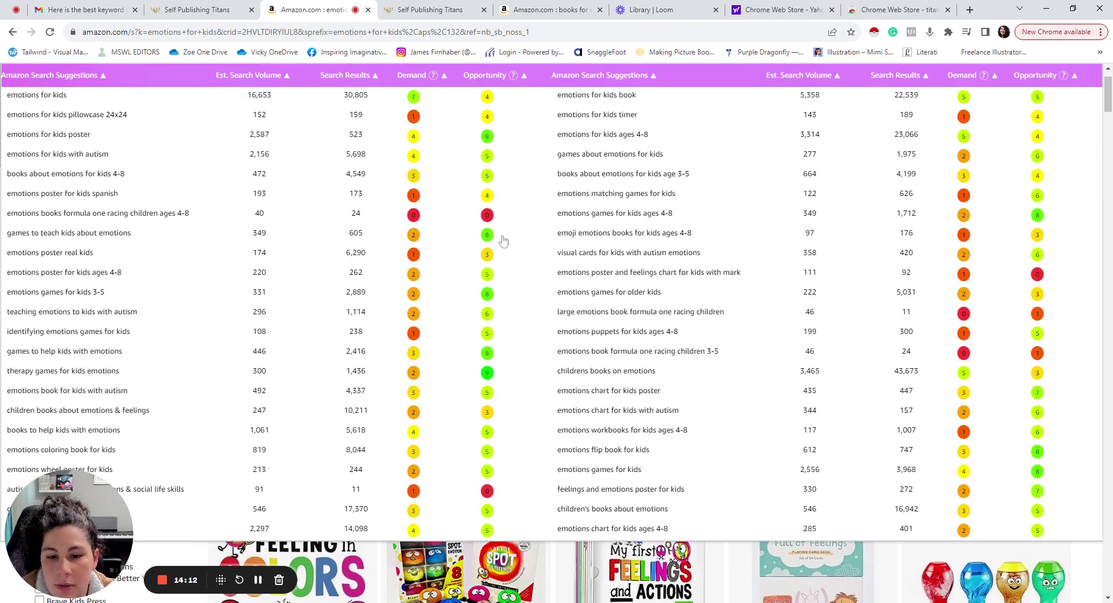
{"action": "scroll", "coordinate": [503, 240], "scroll_direction": "up", "scroll_amount": 1}
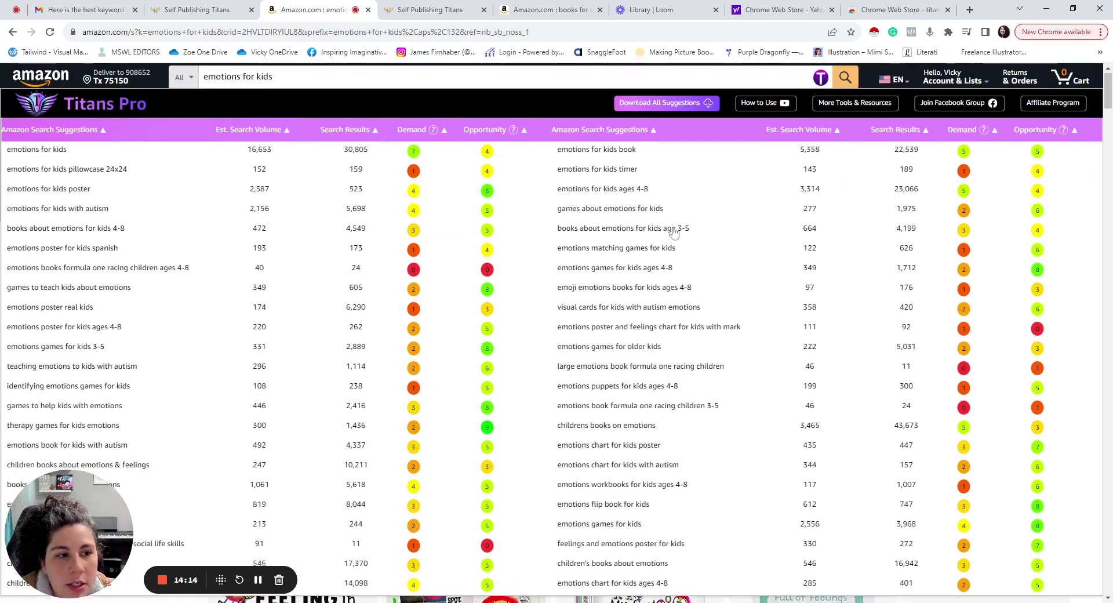
{"action": "scroll", "coordinate": [675, 232], "scroll_direction": "down", "scroll_amount": 1}
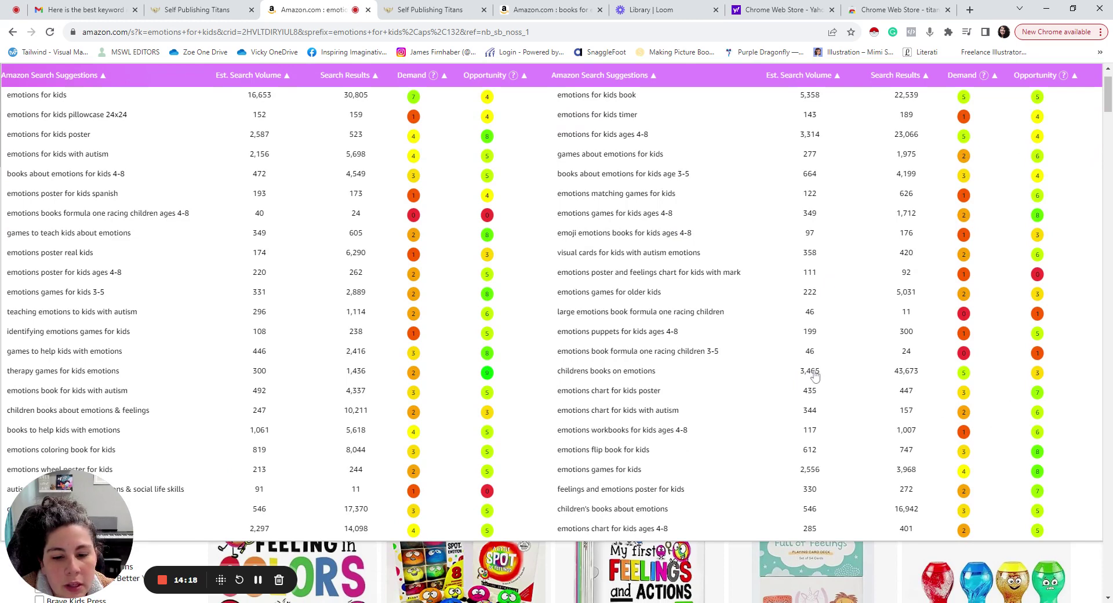
{"action": "scroll", "coordinate": [819, 380], "scroll_direction": "up", "scroll_amount": 1}
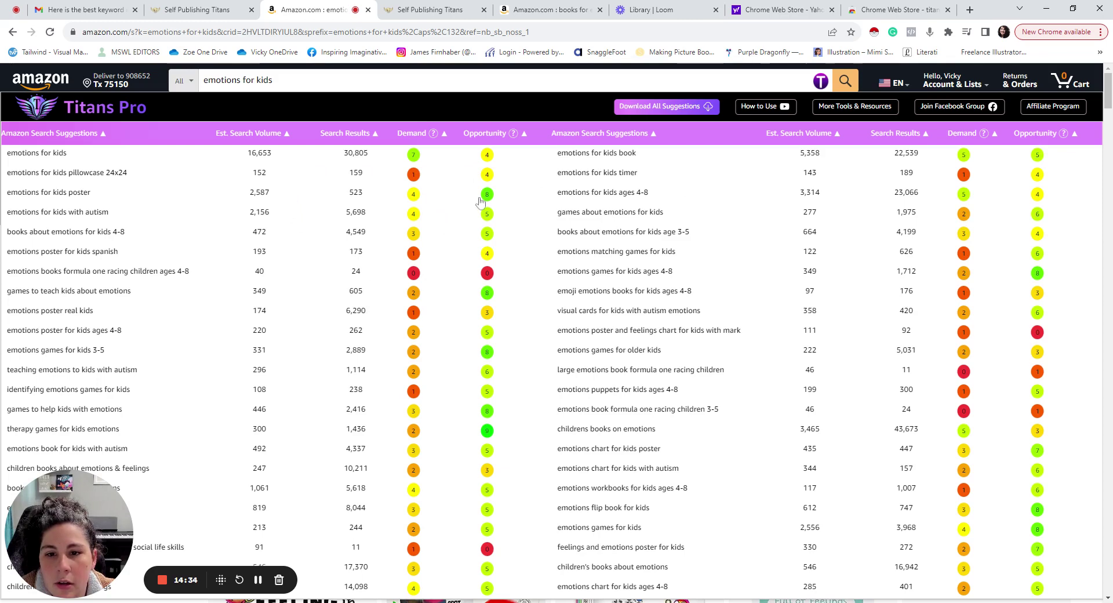
{"action": "scroll", "coordinate": [447, 255], "scroll_direction": "down", "scroll_amount": 1}
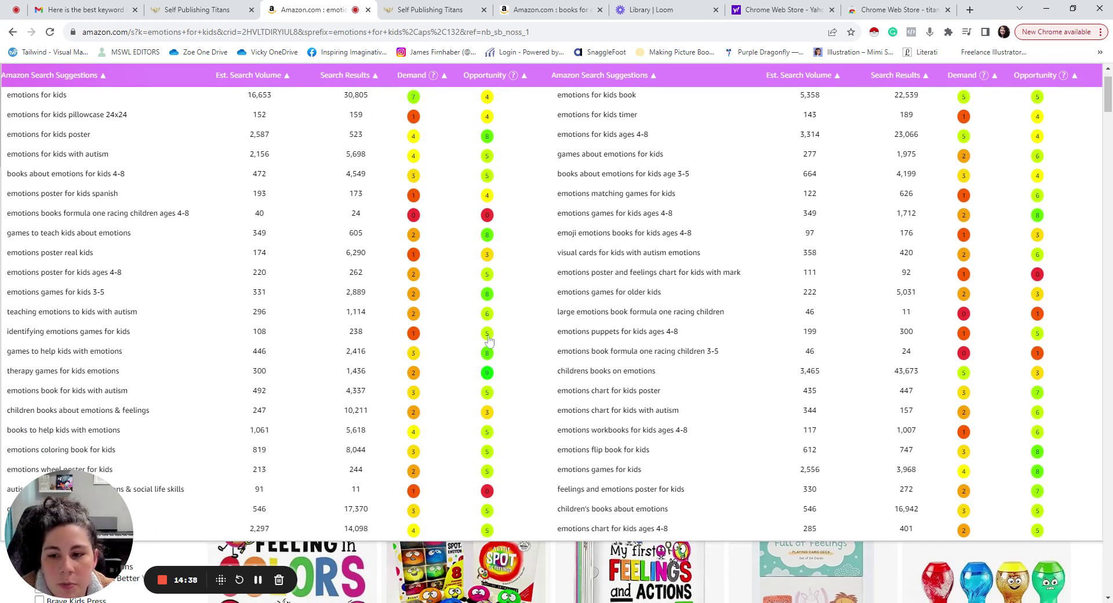
{"action": "scroll", "coordinate": [224, 347], "scroll_direction": "up", "scroll_amount": 1}
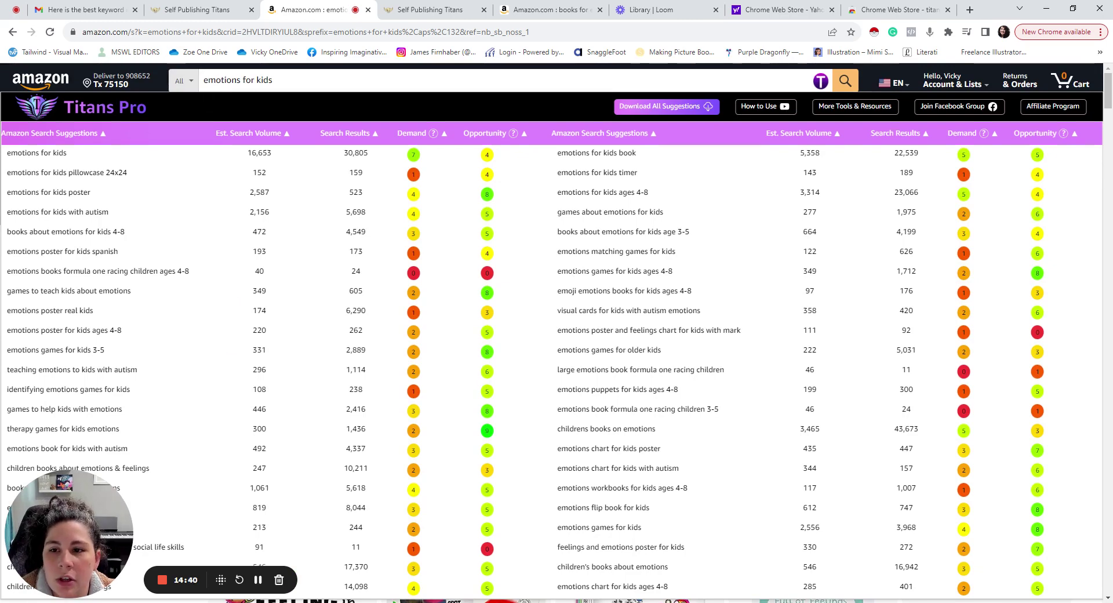
Step: Limit the "emotions for kids" search to the Books department and review its refreshed Titans Pro keyword suggestions
{"action": "left_click", "coordinate": [191, 88]}
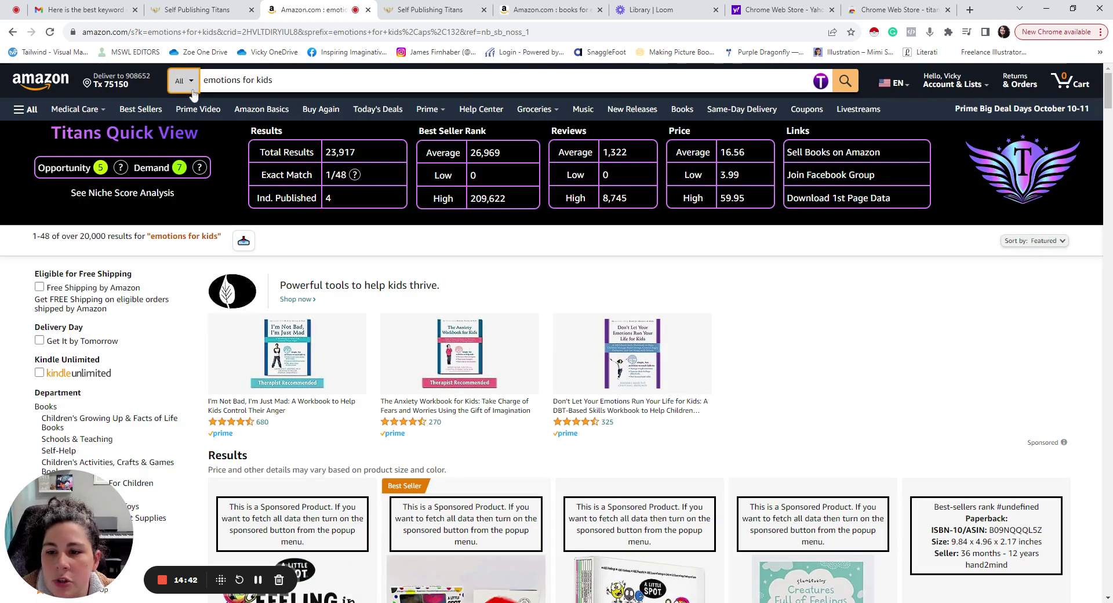
{"action": "left_click", "coordinate": [211, 237]}
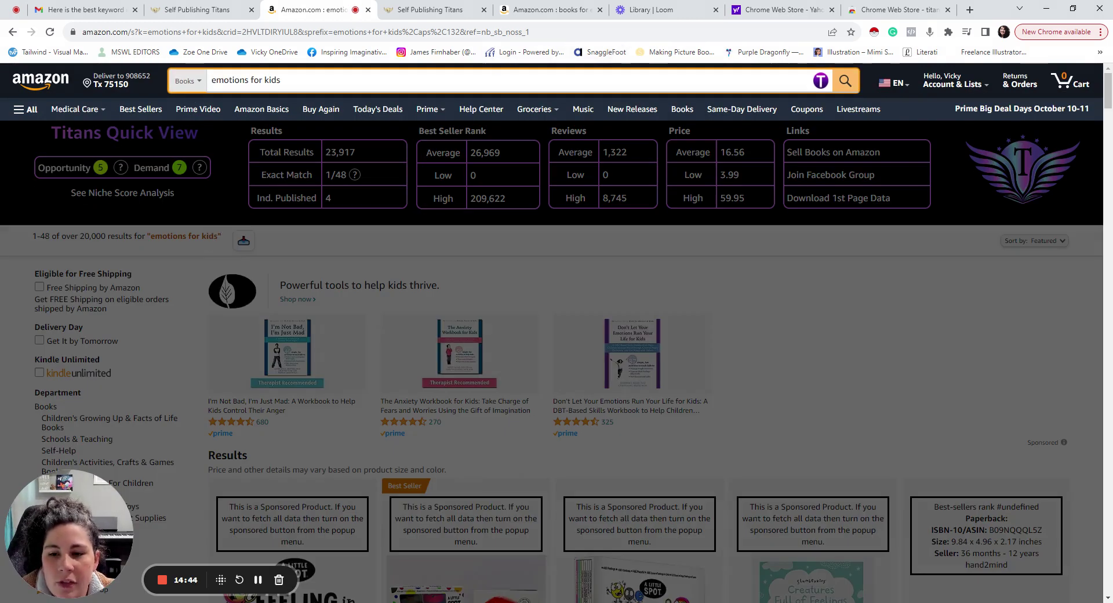
{"action": "left_click", "coordinate": [819, 80]}
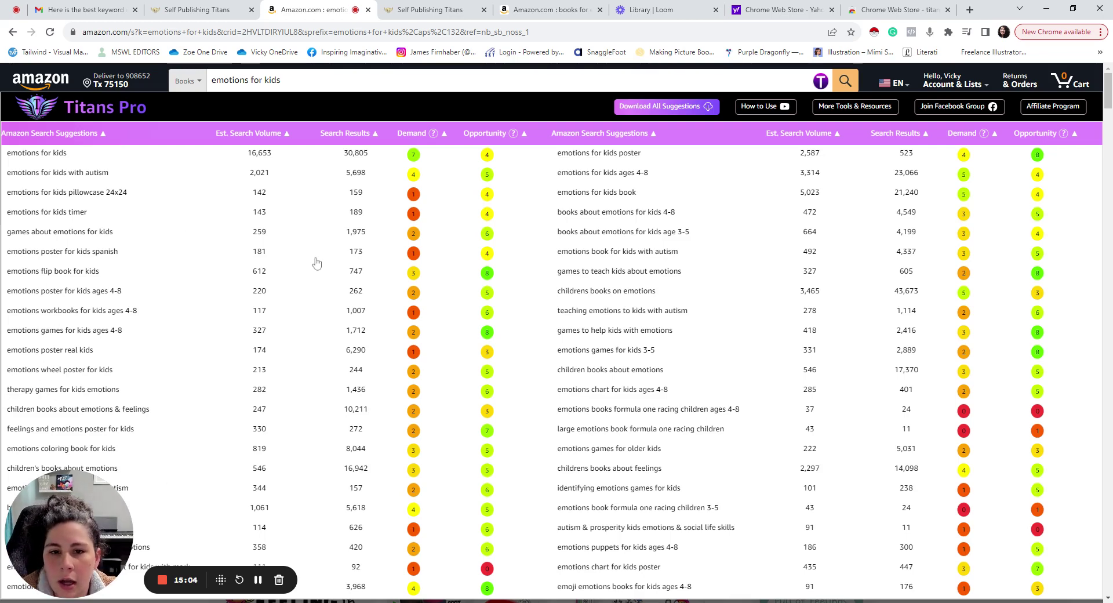
{"action": "scroll", "coordinate": [317, 263], "scroll_direction": "down", "scroll_amount": 2}
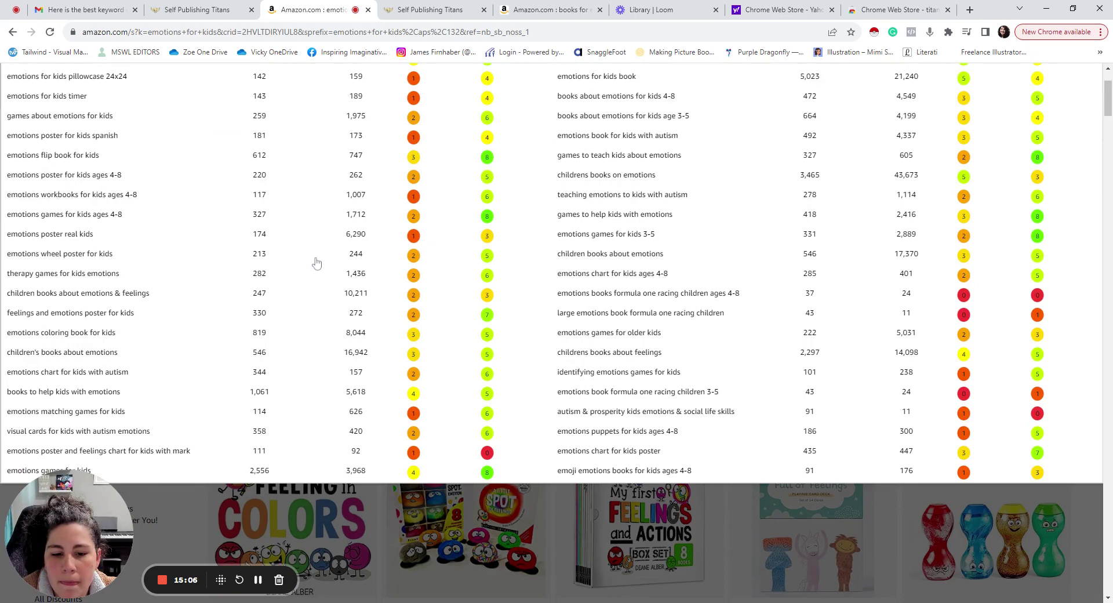
{"action": "scroll", "coordinate": [316, 264], "scroll_direction": "up", "scroll_amount": 2}
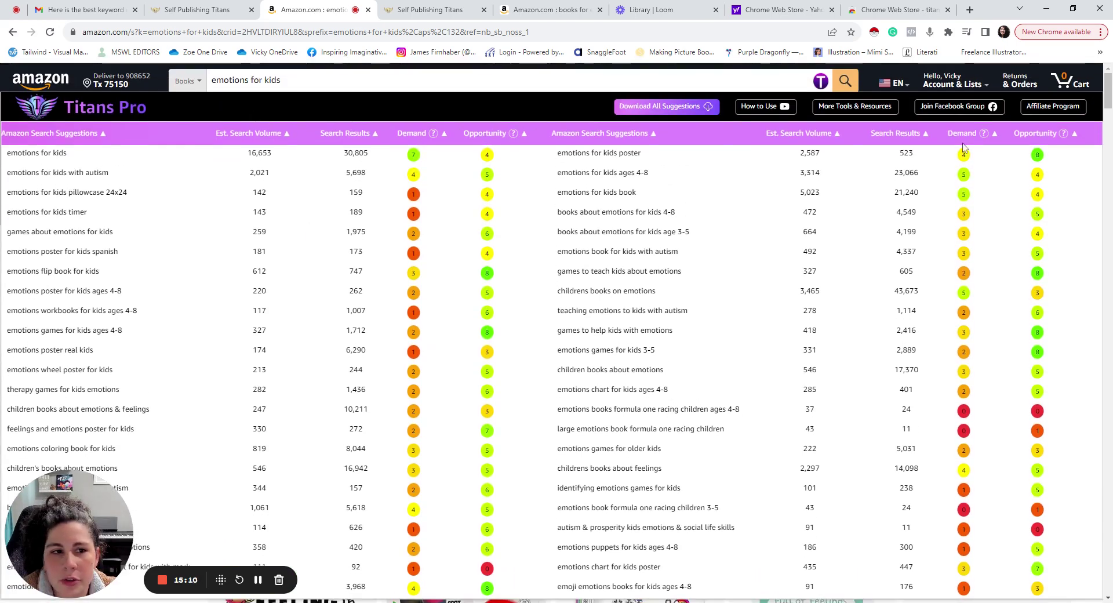
{"action": "scroll", "coordinate": [270, 259], "scroll_direction": "down", "scroll_amount": 10}
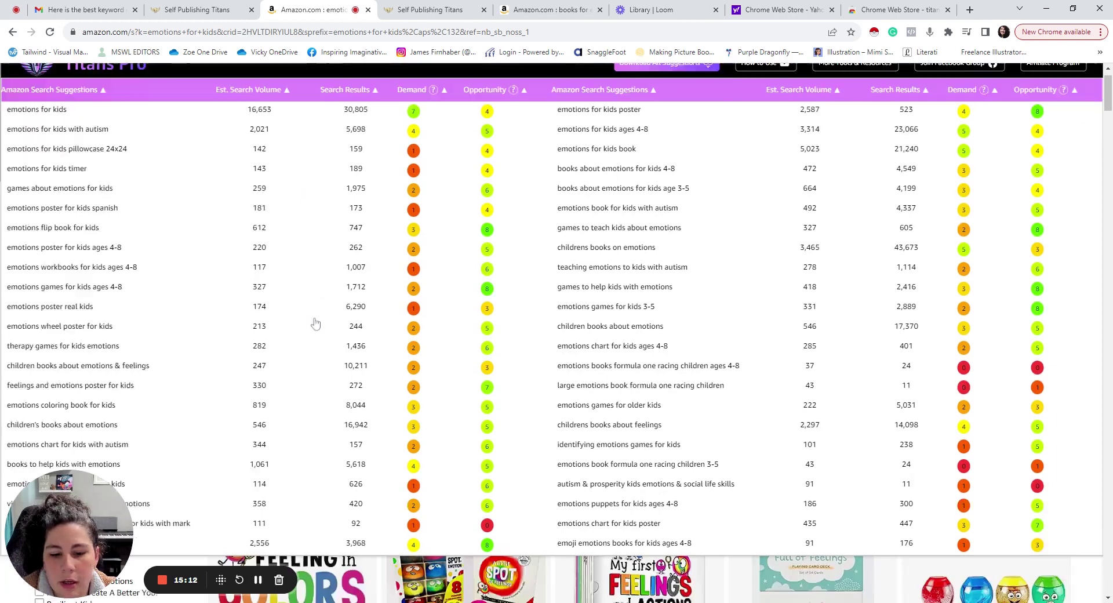
{"action": "scroll", "coordinate": [213, 404], "scroll_direction": "up", "scroll_amount": 2}
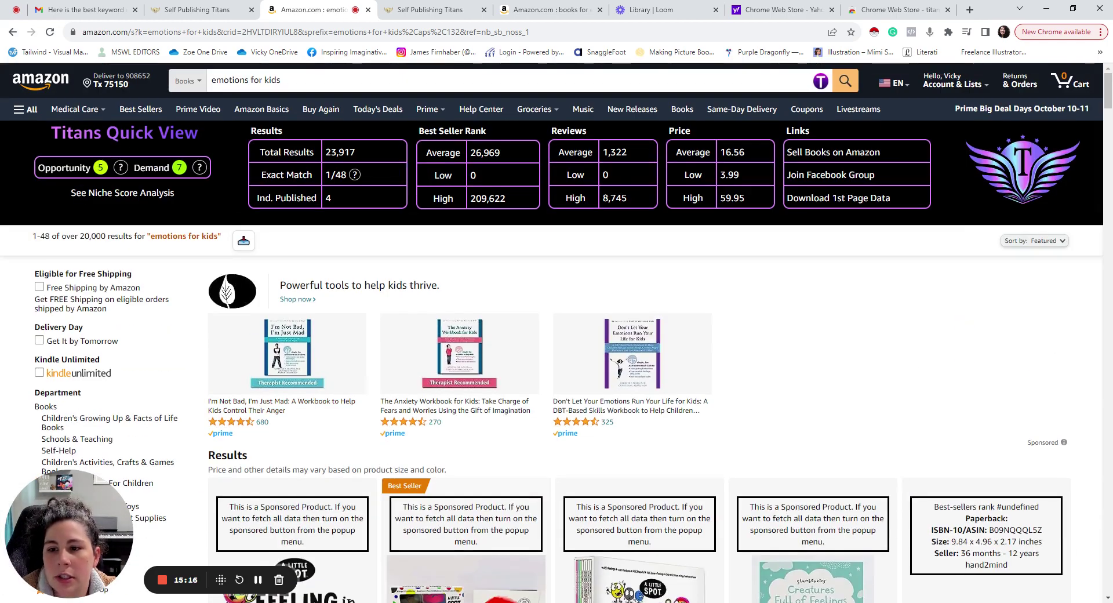
Step: Show the Niche Score analysis for "emotions for kids" in the Titans Quick View summary
{"action": "left_click", "coordinate": [113, 194]}
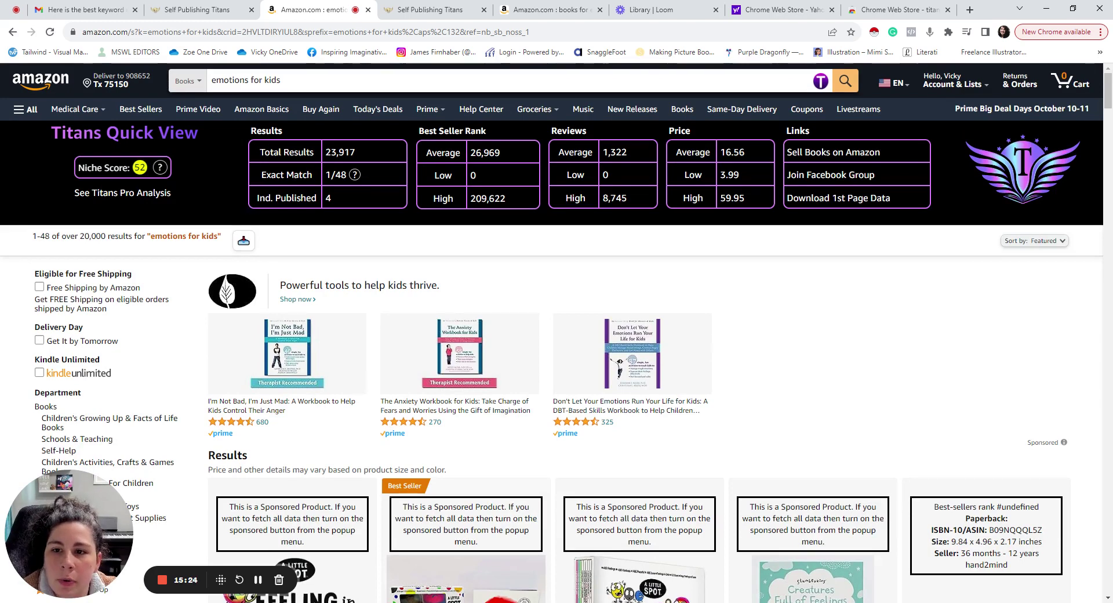
{"action": "left_click", "coordinate": [246, 80]}
{"action": "left_click", "coordinate": [282, 80]}
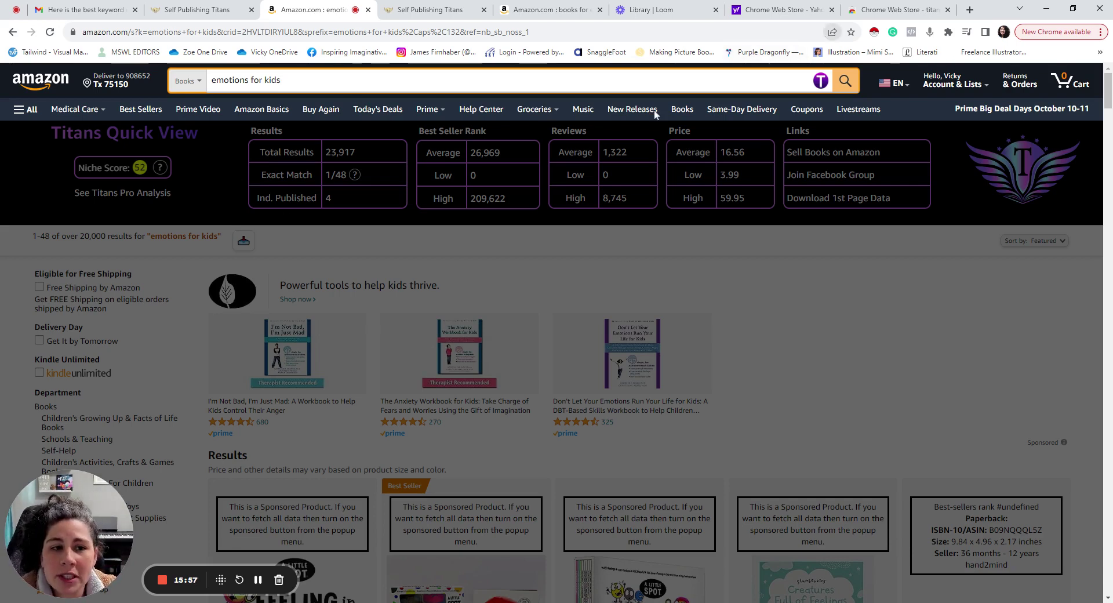
{"action": "left_click", "coordinate": [223, 154]}
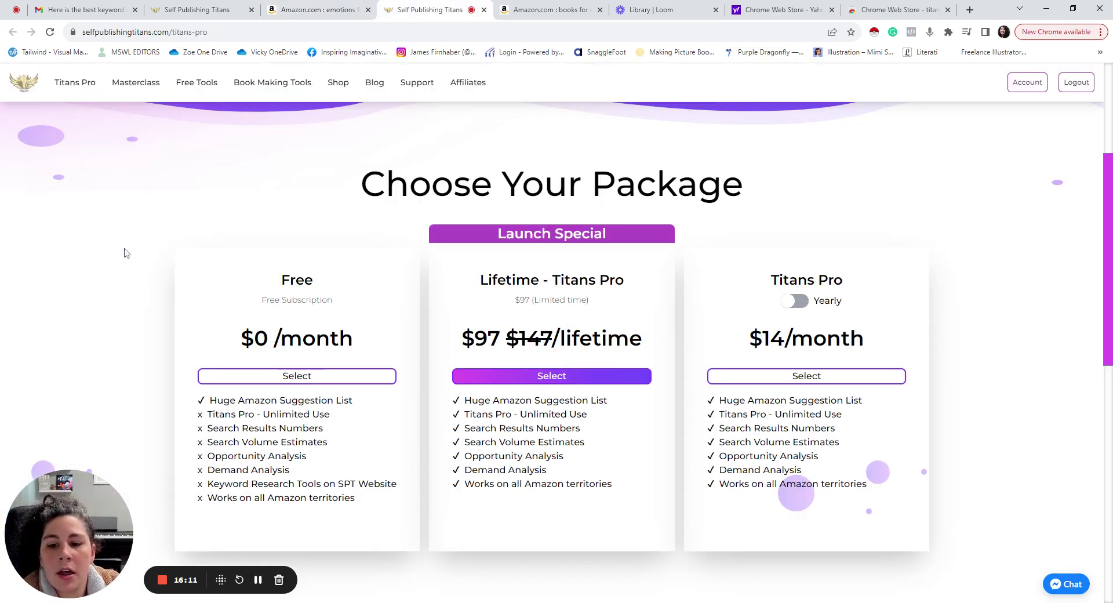
Step: Review which features the Free package includes and excludes on the Self Publishing Titans pricing page
{"action": "scroll", "coordinate": [167, 284], "scroll_direction": "down", "scroll_amount": 1}
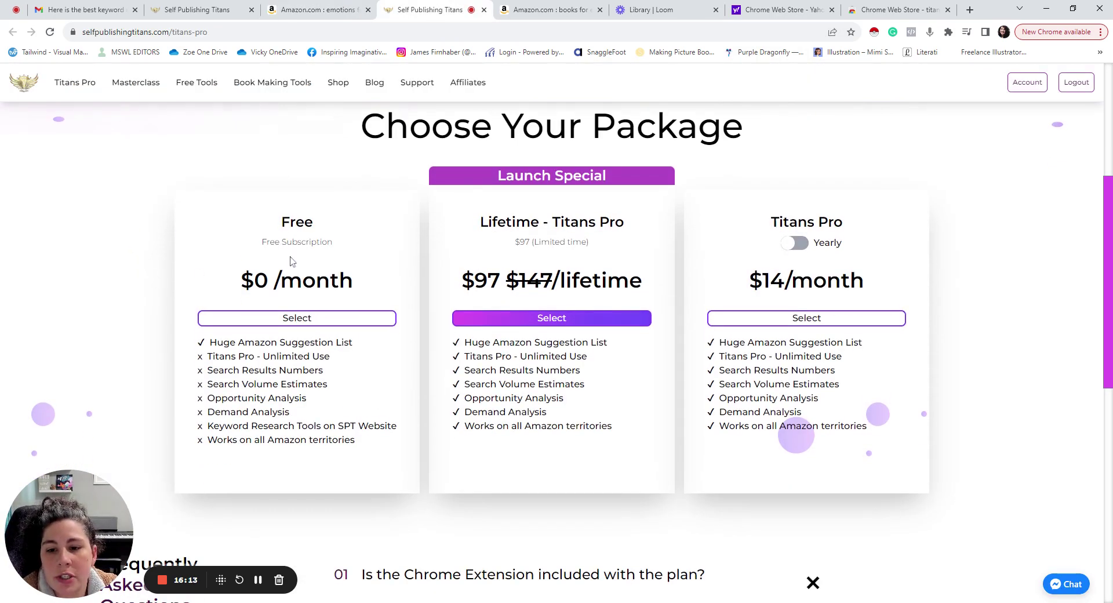
{"action": "left_click_drag", "start_coordinate": [210, 349], "coordinate": [371, 342]}
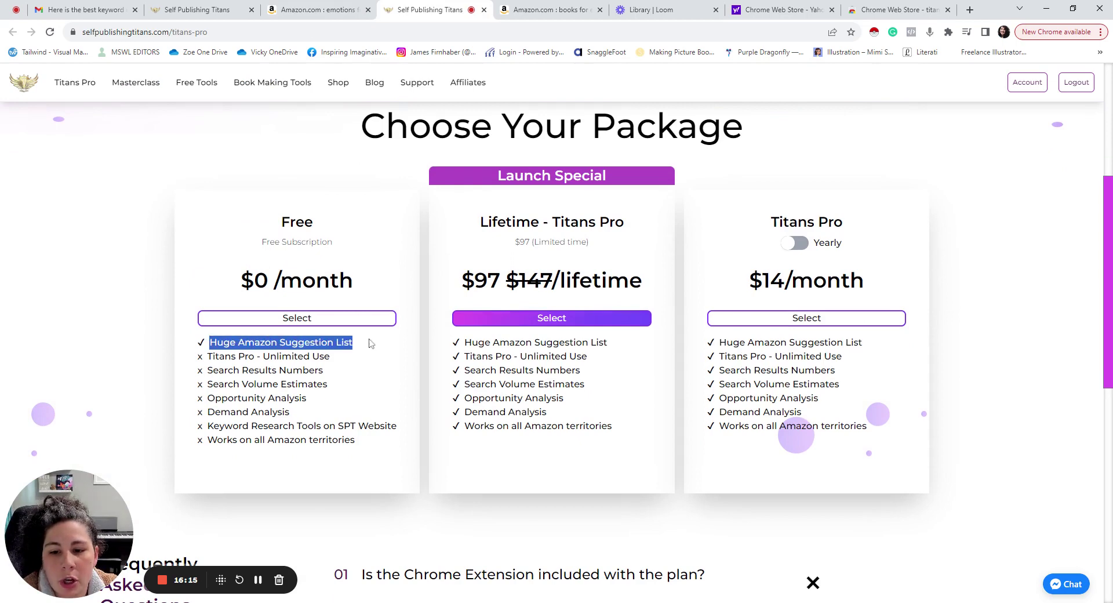
{"action": "left_click_drag", "start_coordinate": [207, 355], "coordinate": [354, 441]}
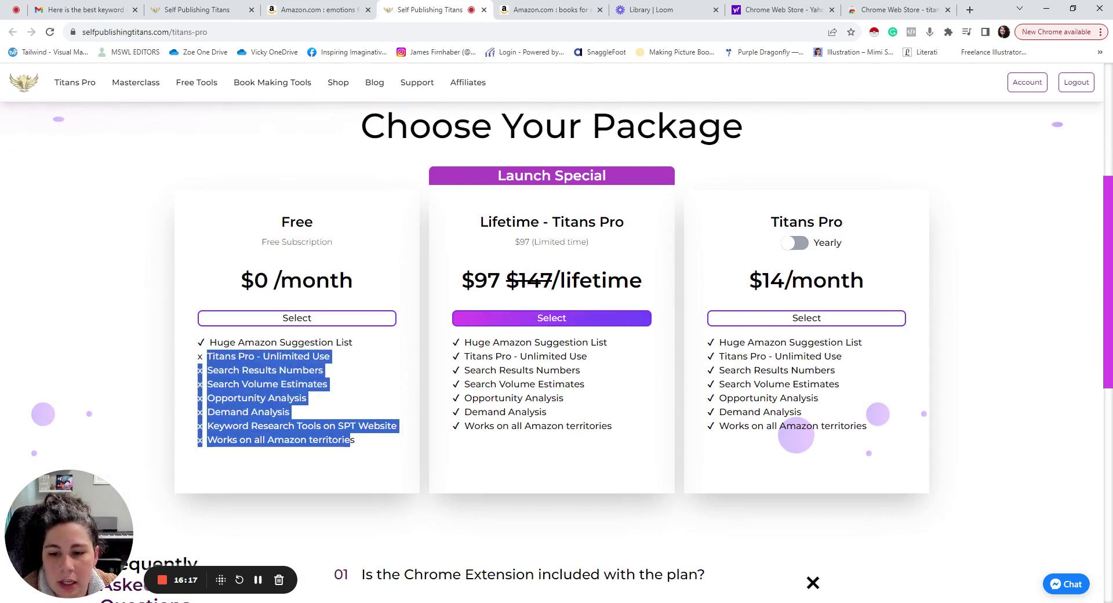
{"action": "left_click", "coordinate": [359, 443]}
{"action": "scroll", "coordinate": [139, 229], "scroll_direction": "down", "scroll_amount": 3}
{"action": "scroll", "coordinate": [139, 229], "scroll_direction": "up", "scroll_amount": 4}
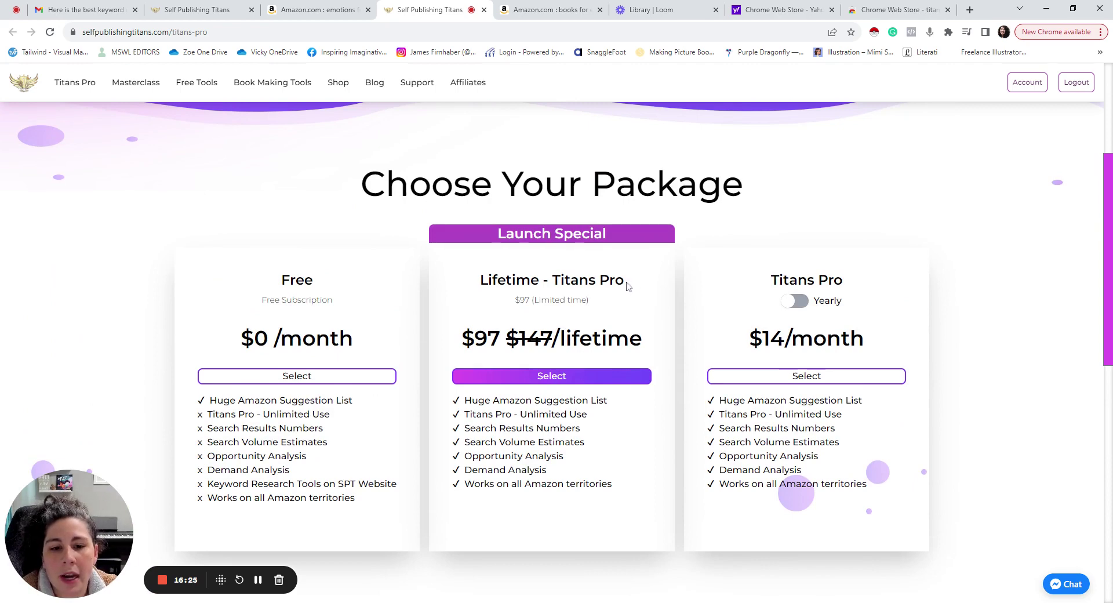
Step: Check the name and discounted price of the Lifetime - Titans Pro package
{"action": "left_click_drag", "start_coordinate": [630, 286], "coordinate": [483, 287]}
{"action": "left_click", "coordinate": [620, 325]}
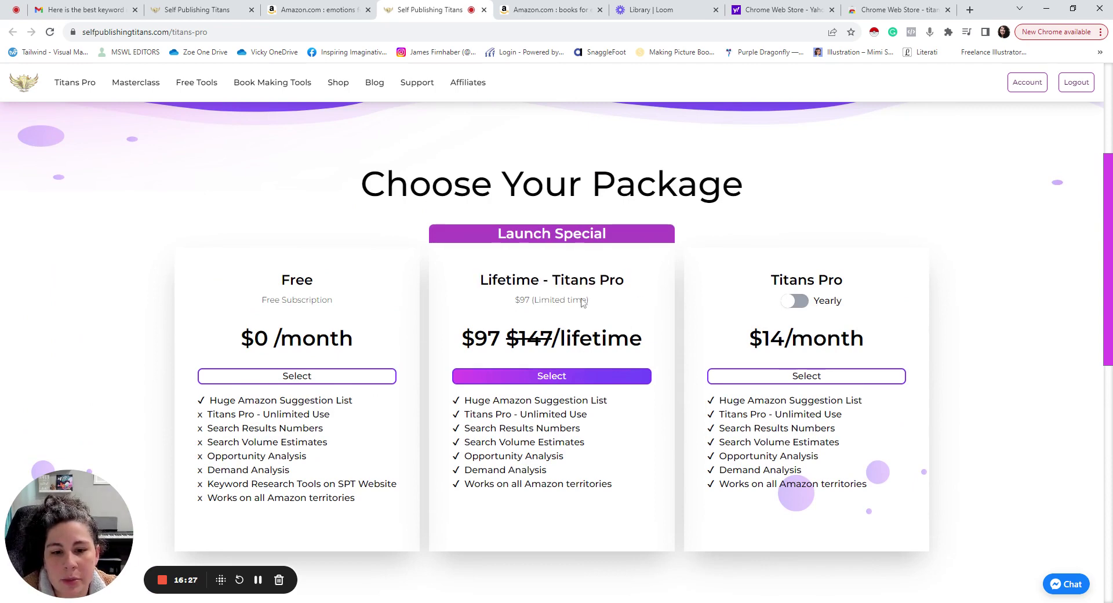
{"action": "left_click_drag", "start_coordinate": [500, 344], "coordinate": [456, 348]}
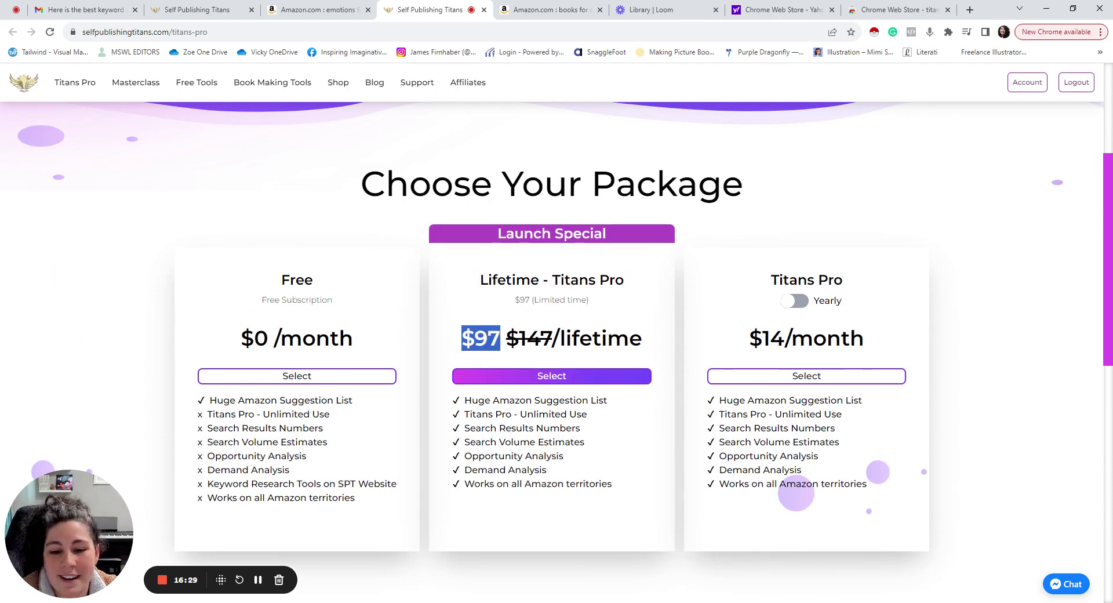
{"action": "left_click", "coordinate": [457, 350]}
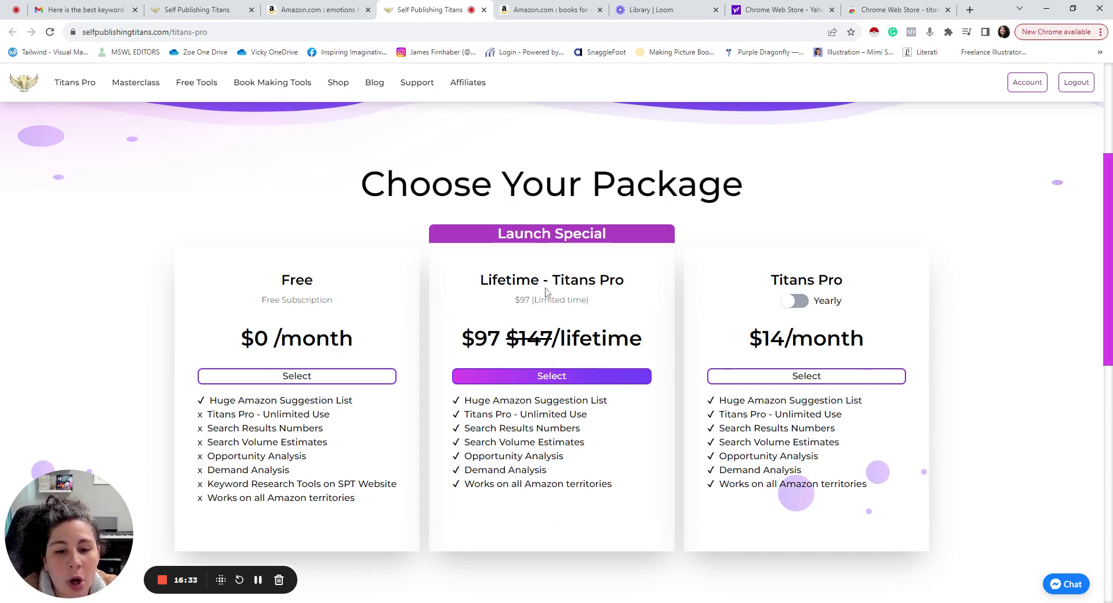
Step: Compare the monthly and yearly prices of the Titans Pro package with the lifetime price
{"action": "left_click_drag", "start_coordinate": [762, 339], "coordinate": [892, 342]}
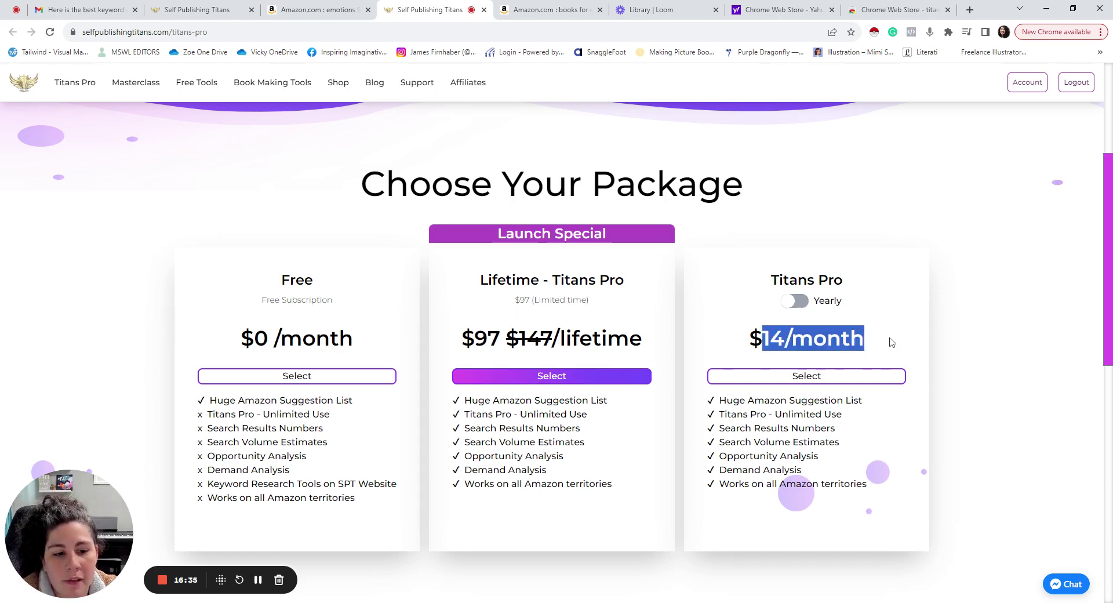
{"action": "left_click", "coordinate": [792, 300]}
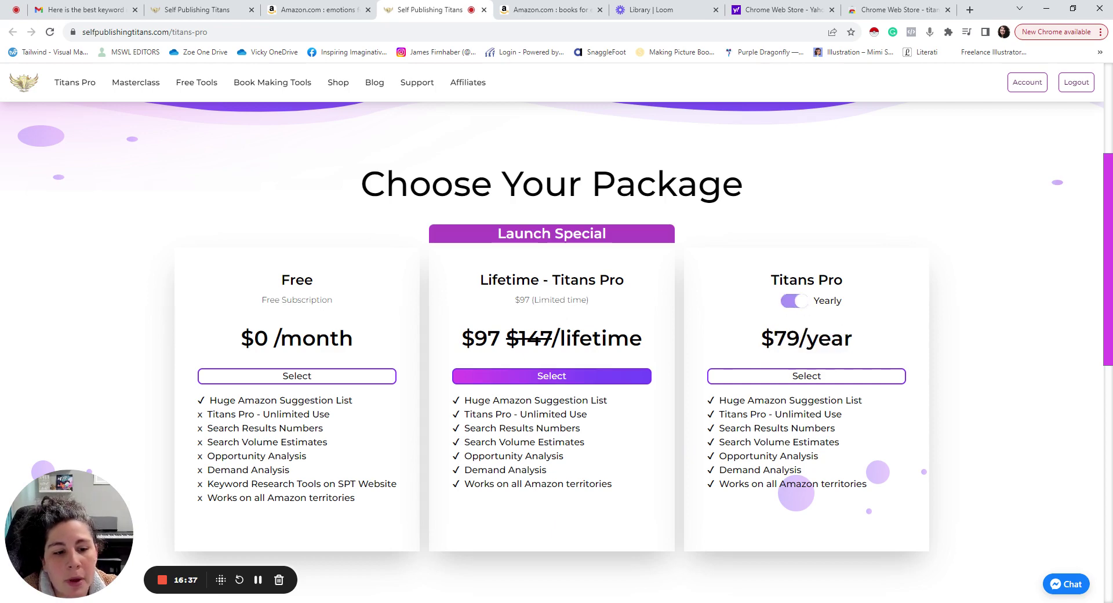
{"action": "left_click_drag", "start_coordinate": [762, 339], "coordinate": [884, 348]}
{"action": "left_click", "coordinate": [758, 353]}
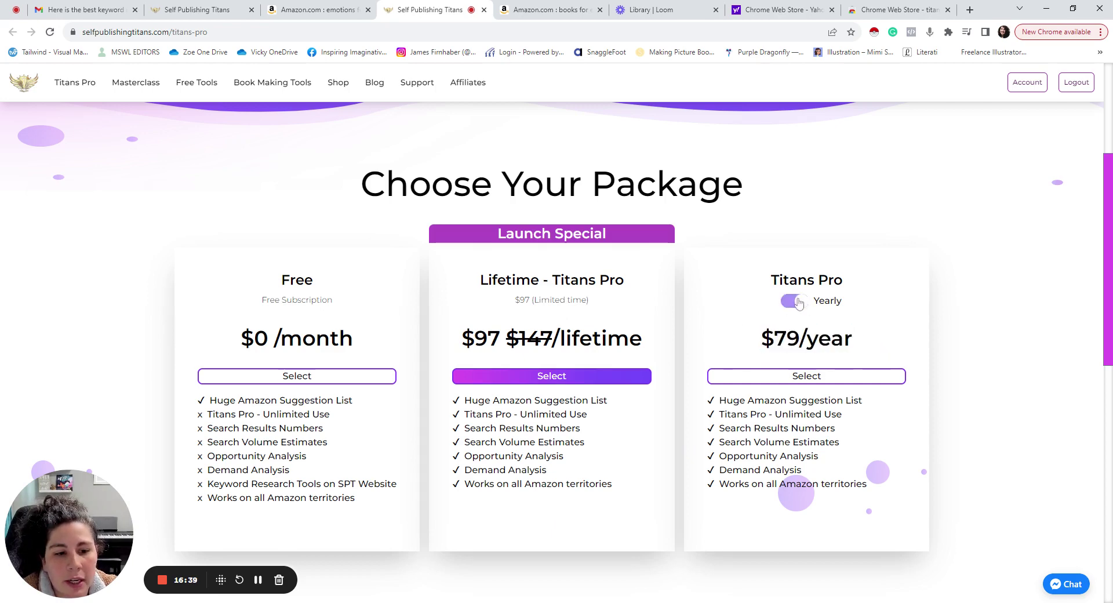
{"action": "left_click", "coordinate": [798, 300]}
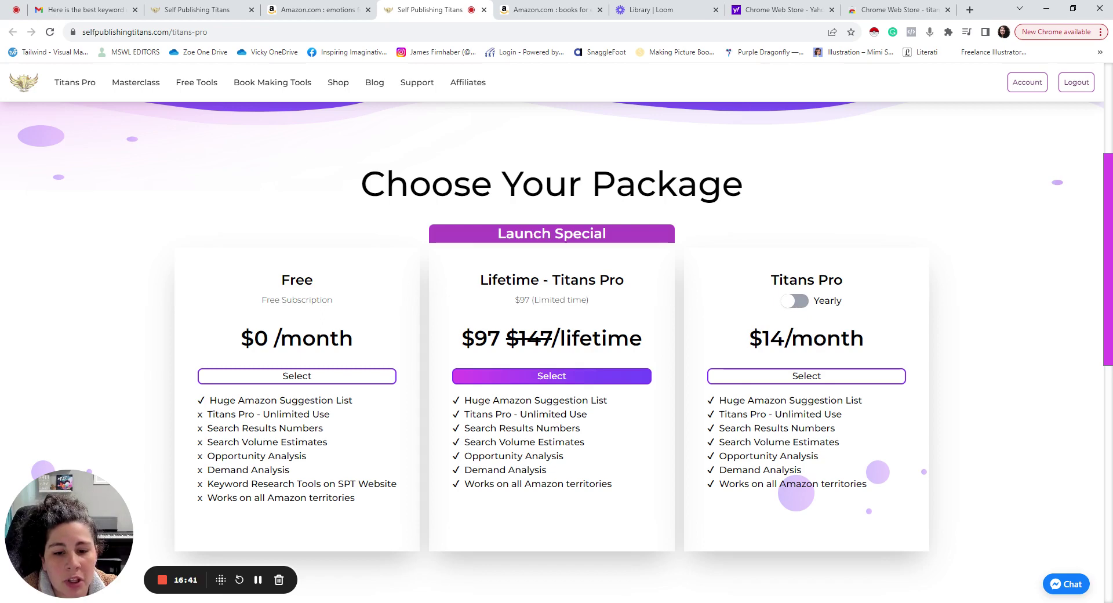
{"action": "left_click_drag", "start_coordinate": [461, 338], "coordinate": [718, 346]}
{"action": "left_click", "coordinate": [718, 346]}
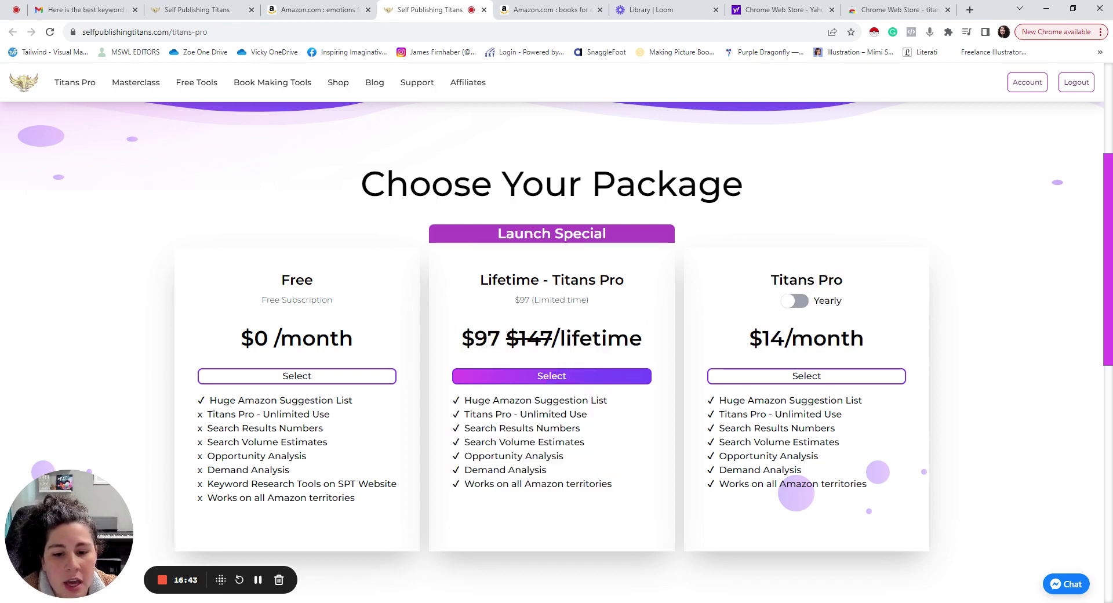
Step: Compare the feature lists of the Lifetime and subscription Titans Pro packages and look at the first frequently asked question
{"action": "scroll", "coordinate": [639, 345], "scroll_direction": "down", "scroll_amount": 1}
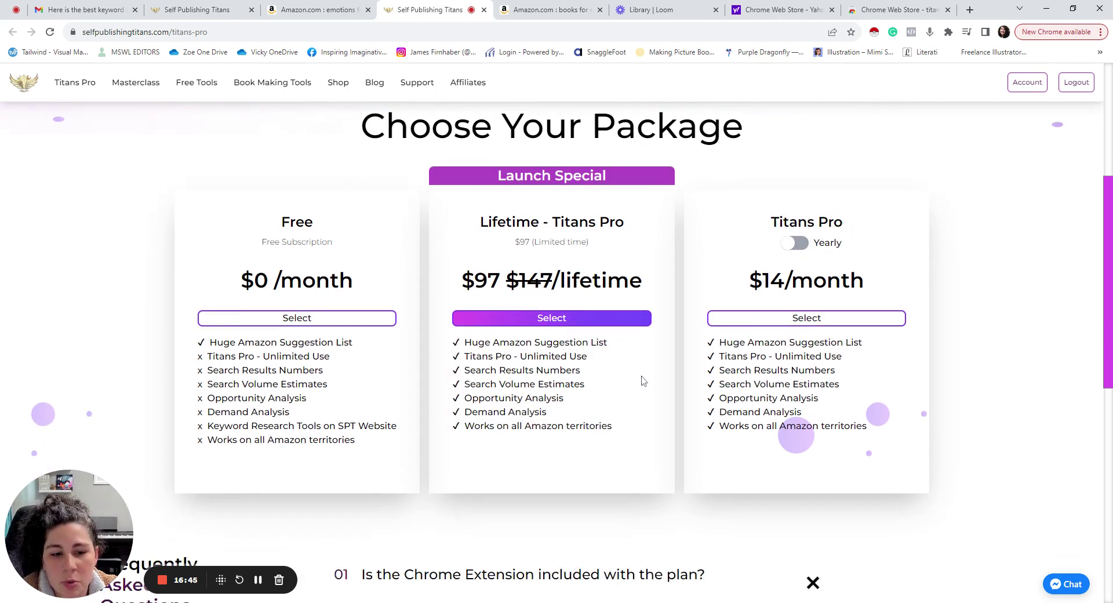
{"action": "left_click_drag", "start_coordinate": [875, 430], "coordinate": [718, 342]}
{"action": "left_click_drag", "start_coordinate": [607, 428], "coordinate": [483, 335]}
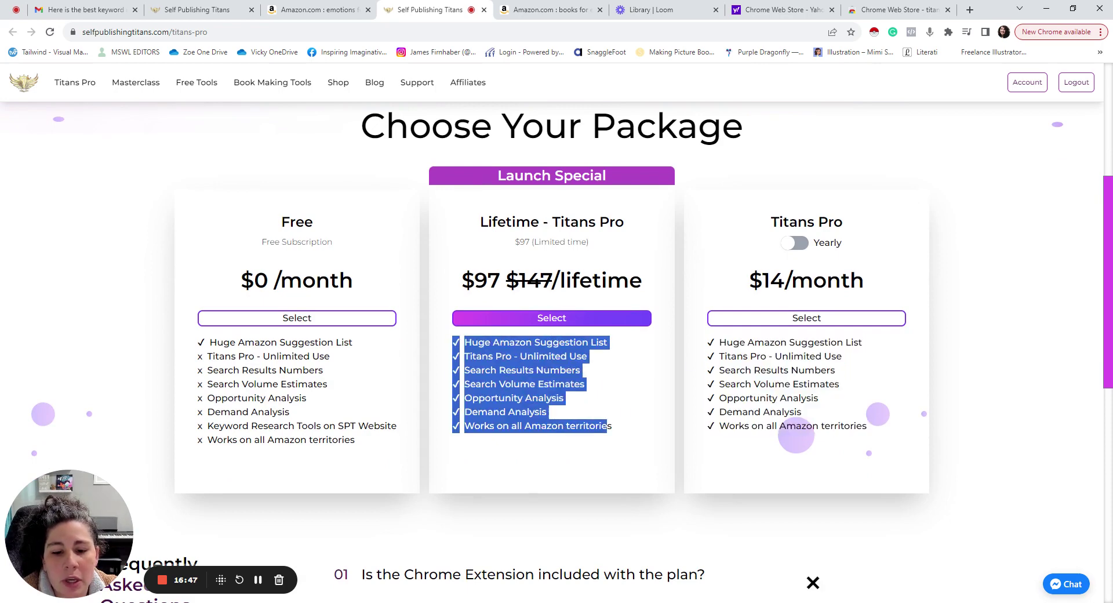
{"action": "left_click", "coordinate": [483, 335]}
{"action": "scroll", "coordinate": [348, 342], "scroll_direction": "up", "scroll_amount": 1}
{"action": "scroll", "coordinate": [347, 342], "scroll_direction": "down", "scroll_amount": 1}
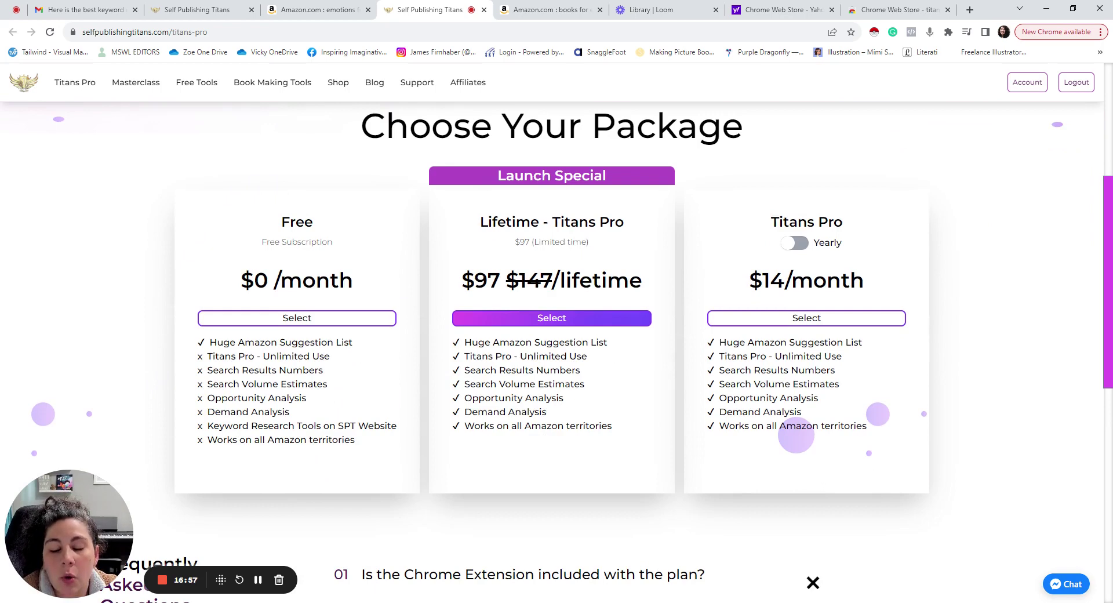
{"action": "scroll", "coordinate": [556, 348], "scroll_direction": "down", "scroll_amount": 2}
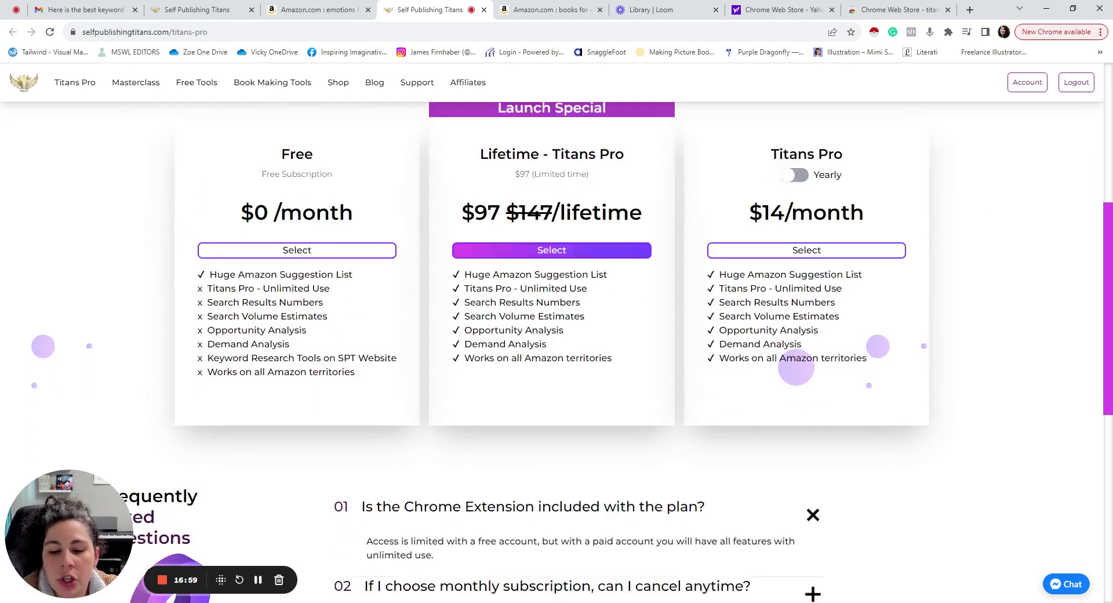
{"action": "scroll", "coordinate": [556, 347], "scroll_direction": "up", "scroll_amount": 3}
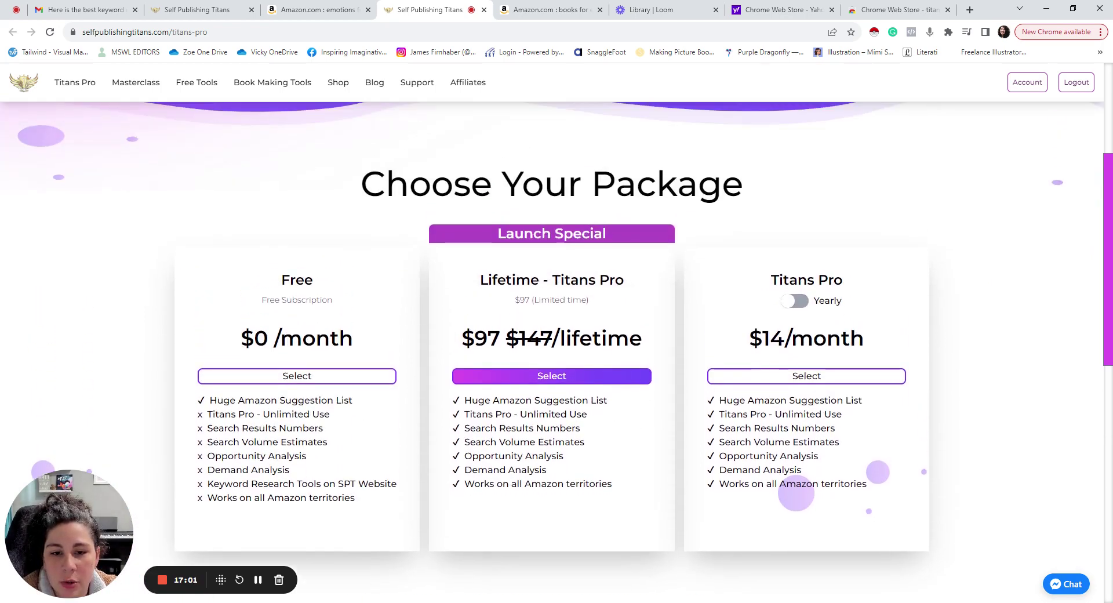